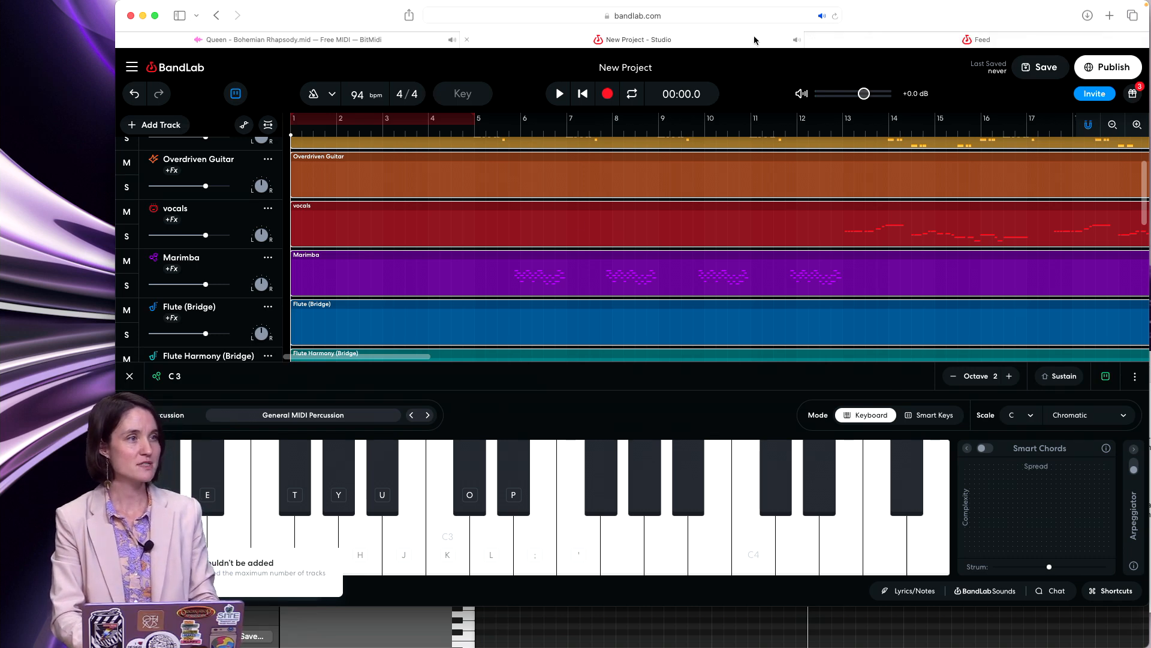
Close the current BandLab project and create a new empty project with an Instruments track
{"action": "key", "text": "super+w"}
{"action": "left_click", "coordinate": [626, 242]}
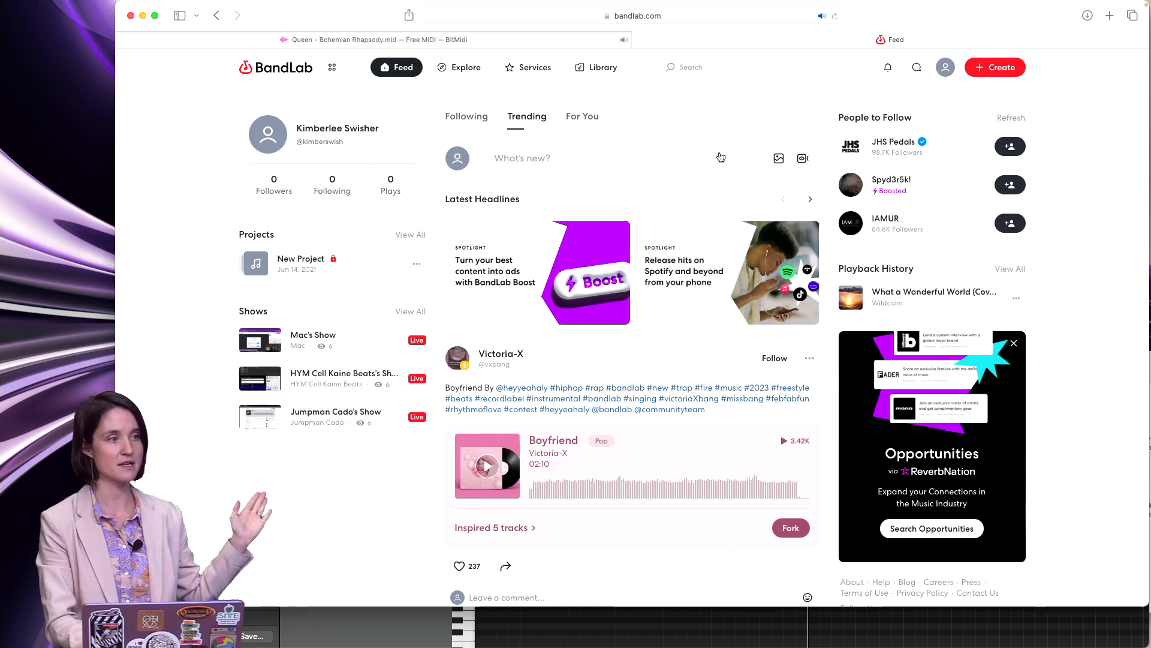
{"action": "left_click", "coordinate": [998, 68]}
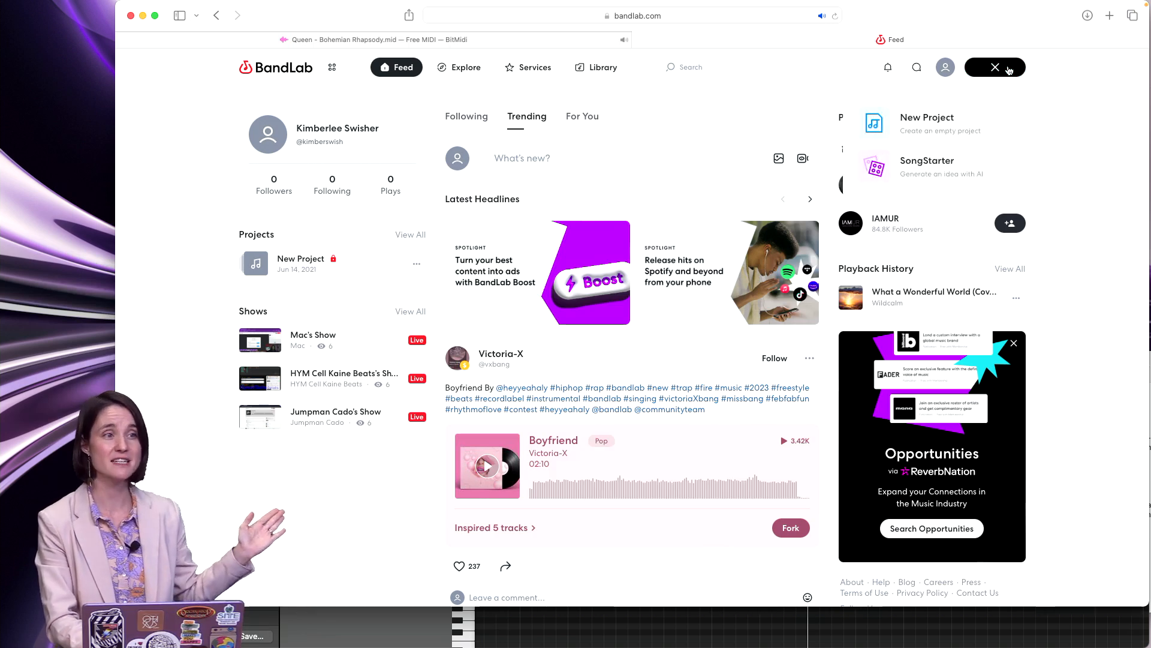
{"action": "left_click", "coordinate": [946, 117]}
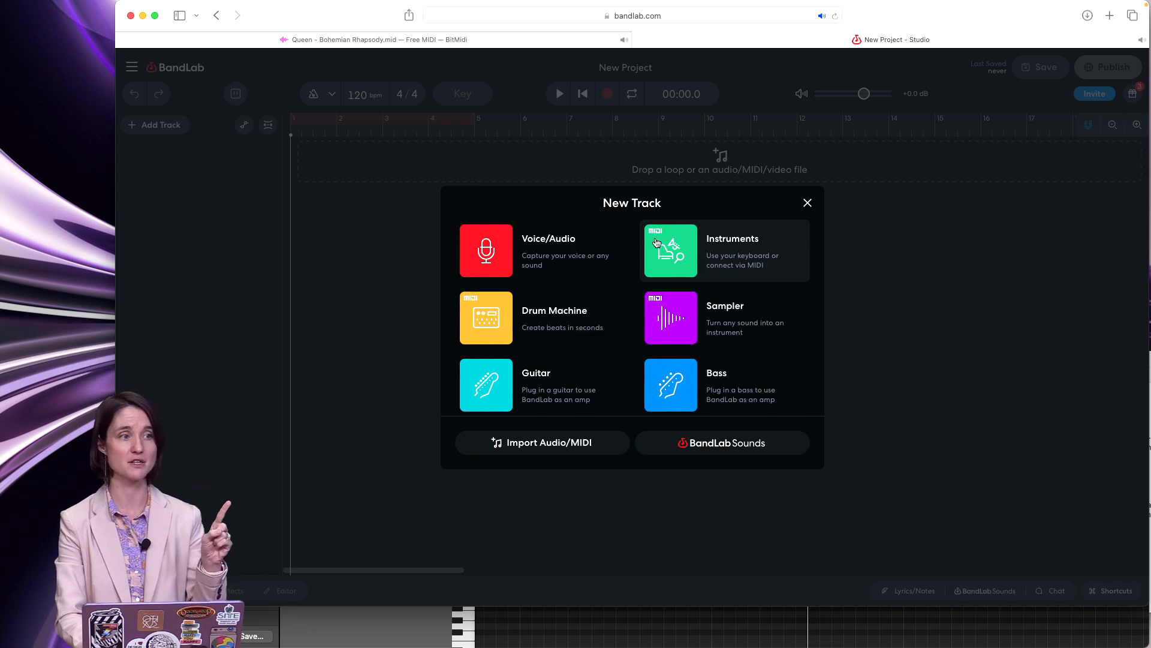
{"action": "left_click", "coordinate": [676, 240]}
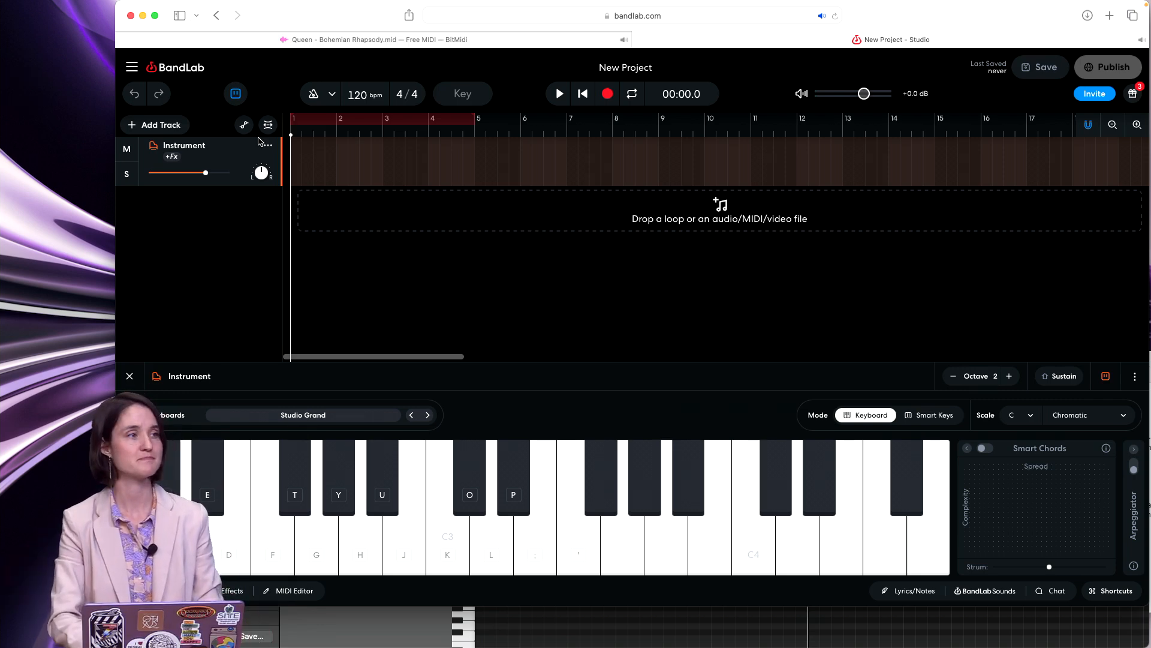
Switch to the BitMidi page, preview Queen - Bohemian Rhapsody.mid, and download the file
{"action": "left_click", "coordinate": [265, 43]}
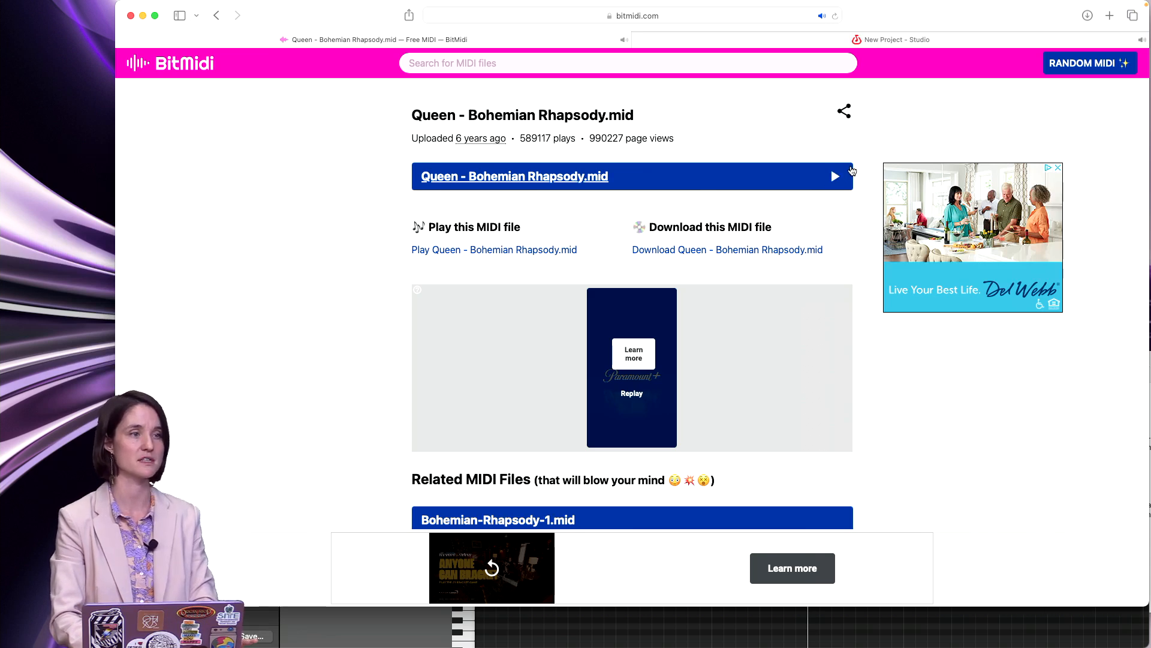
{"action": "left_click", "coordinate": [841, 177]}
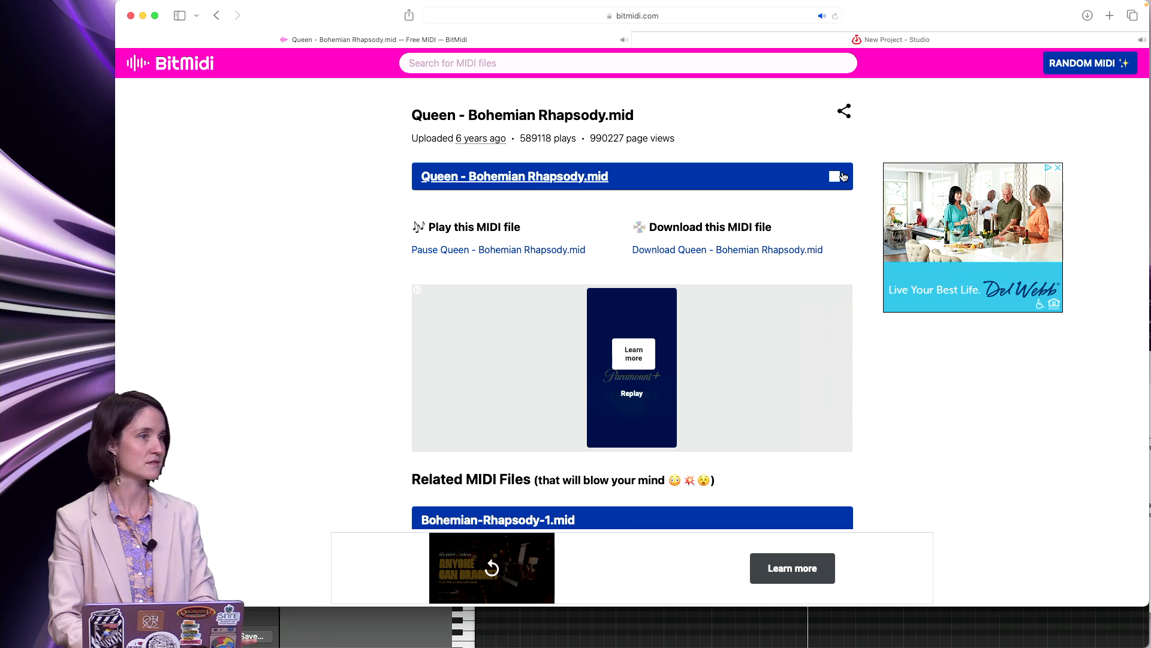
{"action": "left_click", "coordinate": [841, 176]}
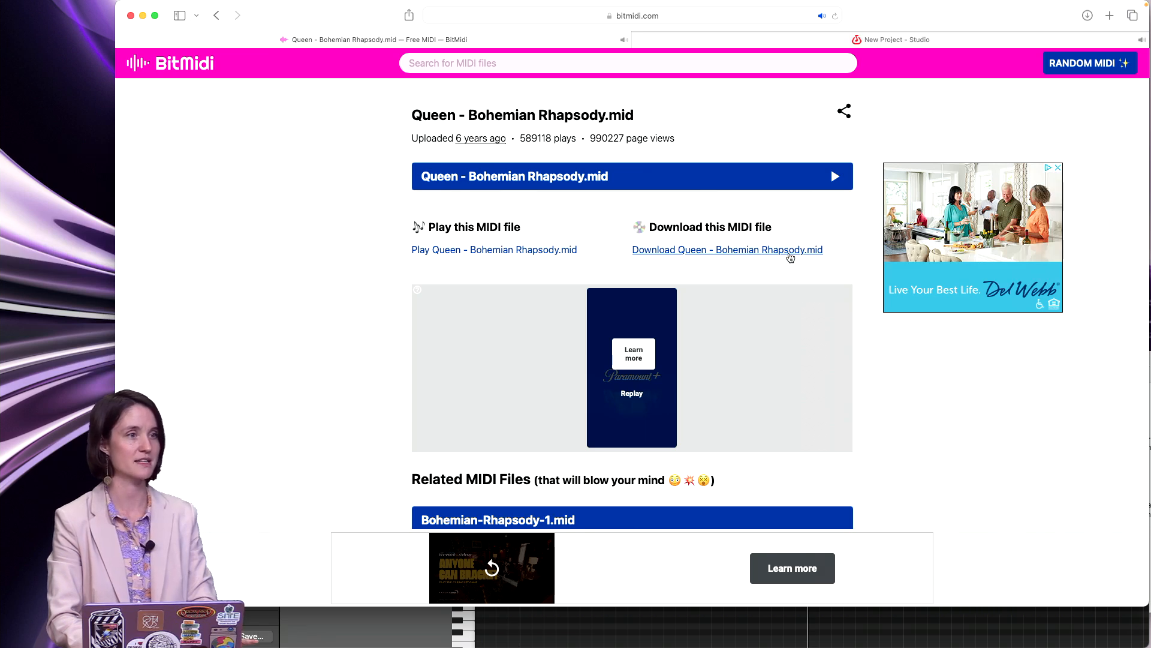
{"action": "left_click", "coordinate": [789, 252]}
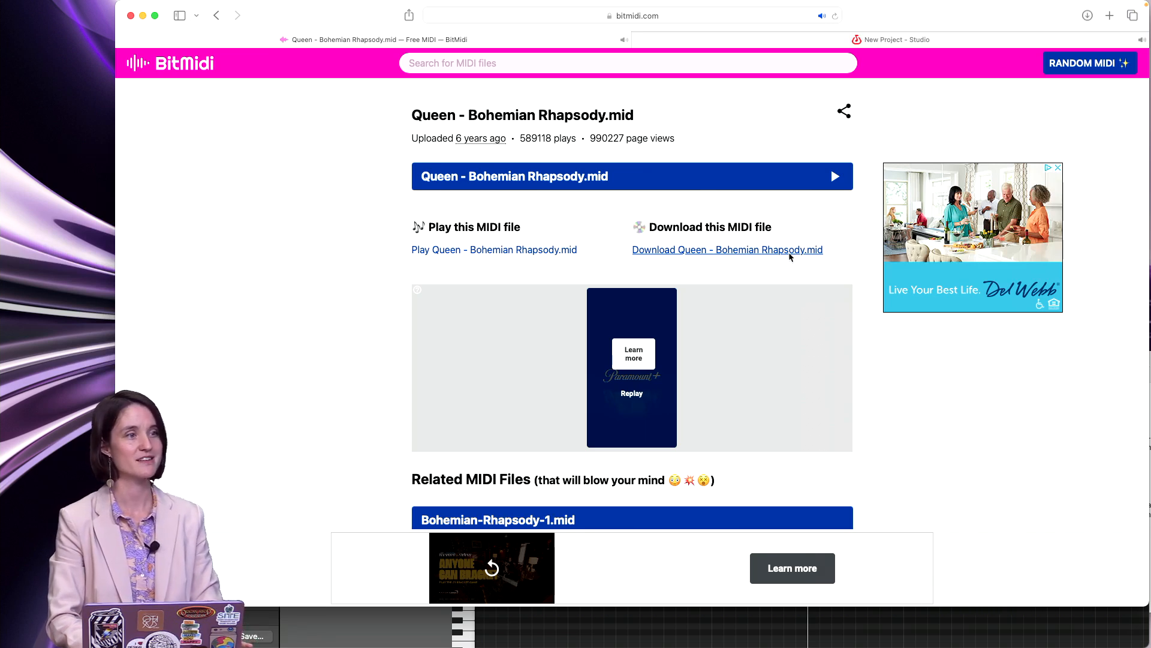
Bring up the Finder folder beside the BandLab project and import toto-africa.mid from it into the timeline
{"action": "left_click_drag", "start_coordinate": [940, 20], "coordinate": [871, 19]}
{"action": "key", "text": "ctrl+Up"}
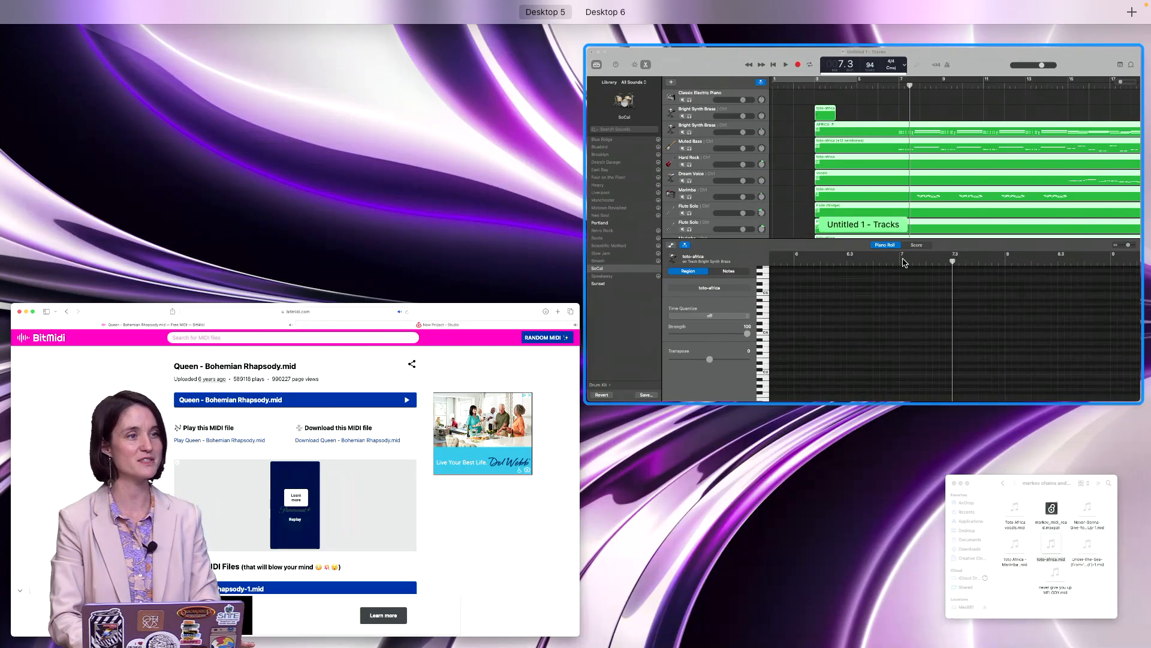
{"action": "left_click", "coordinate": [1025, 547]}
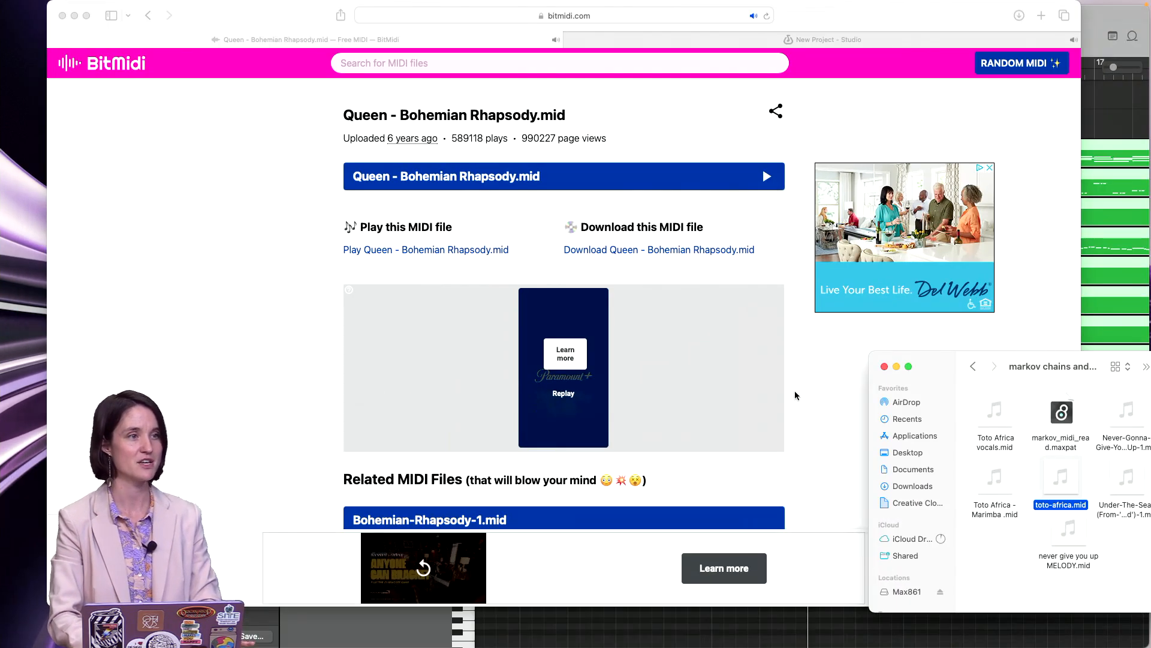
{"action": "left_click", "coordinate": [689, 42]}
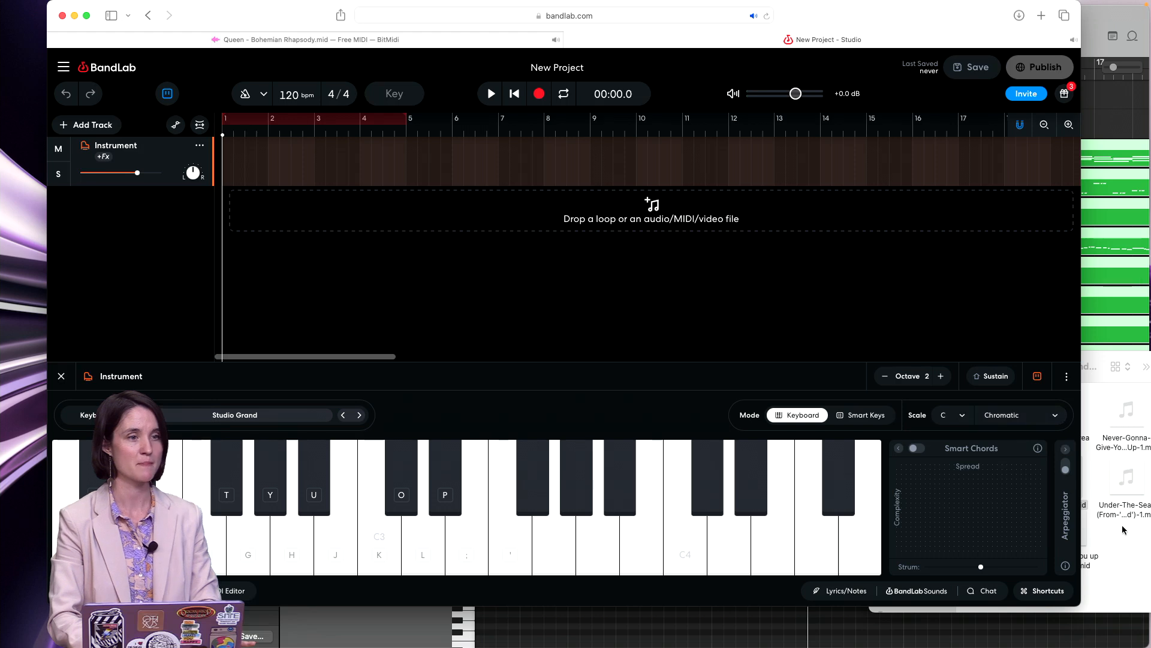
{"action": "left_click", "coordinate": [1120, 547]}
{"action": "left_click_drag", "start_coordinate": [1062, 477], "coordinate": [259, 166]}
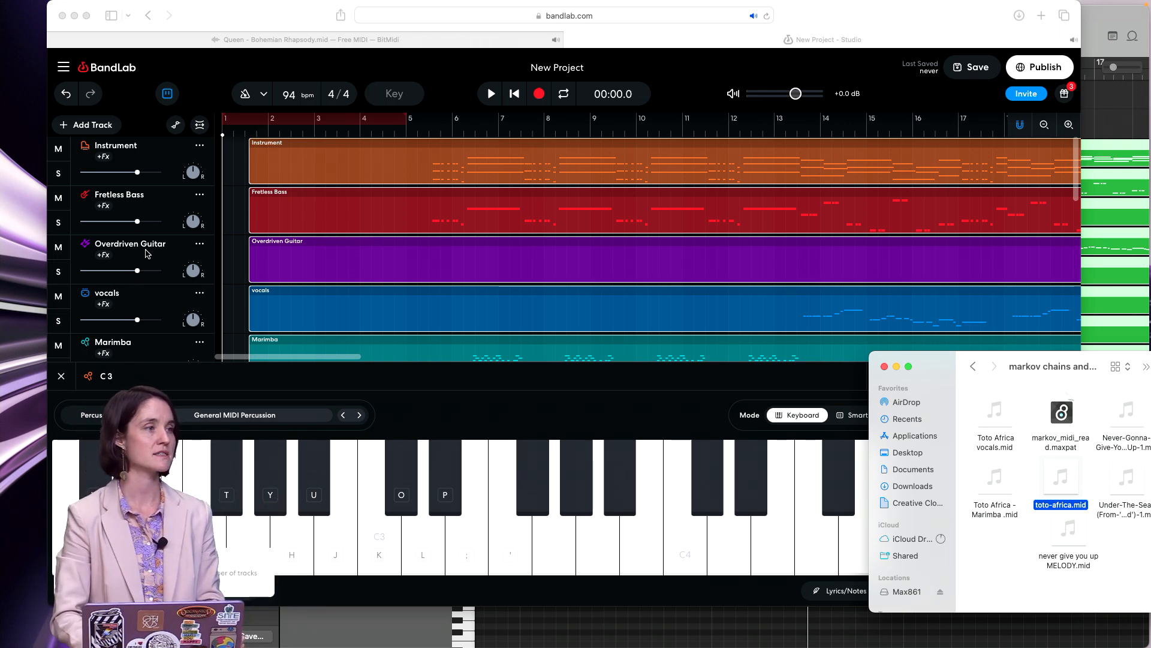
Look through the imported tracks and open the Marimba region in the MIDI editor
{"action": "scroll", "coordinate": [147, 253], "scroll_direction": "down", "scroll_amount": 2}
{"action": "scroll", "coordinate": [147, 253], "scroll_direction": "down", "scroll_amount": 4}
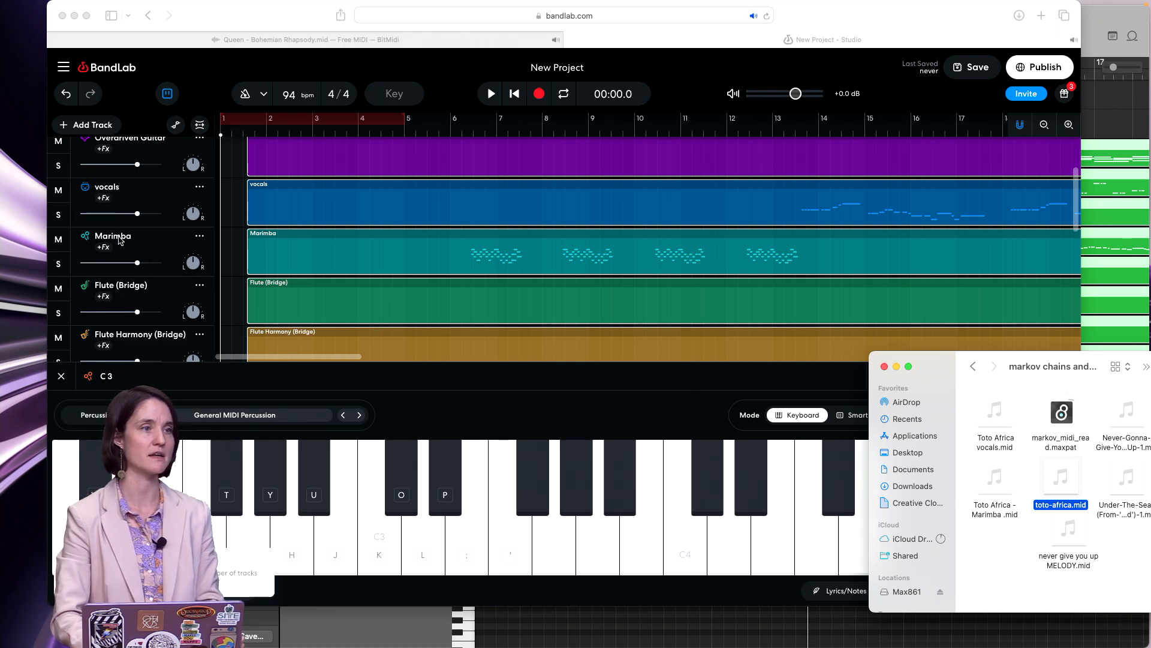
{"action": "scroll", "coordinate": [139, 312], "scroll_direction": "down", "scroll_amount": 4}
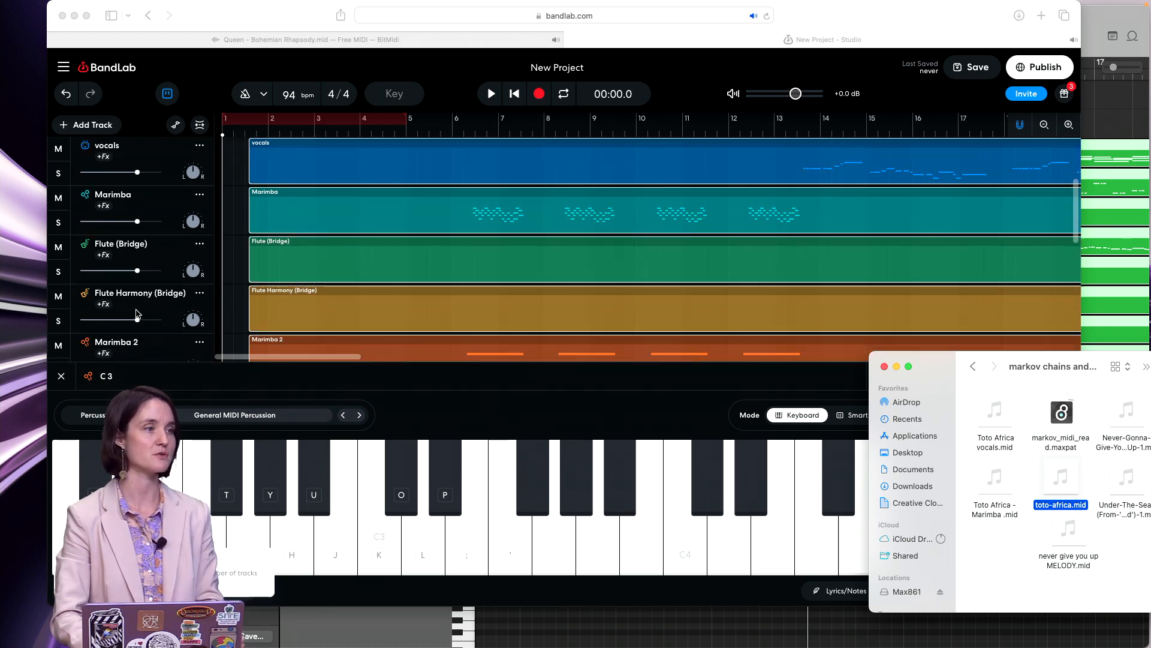
{"action": "scroll", "coordinate": [380, 254], "scroll_direction": "up", "scroll_amount": 5}
{"action": "scroll", "coordinate": [465, 254], "scroll_direction": "down", "scroll_amount": 5}
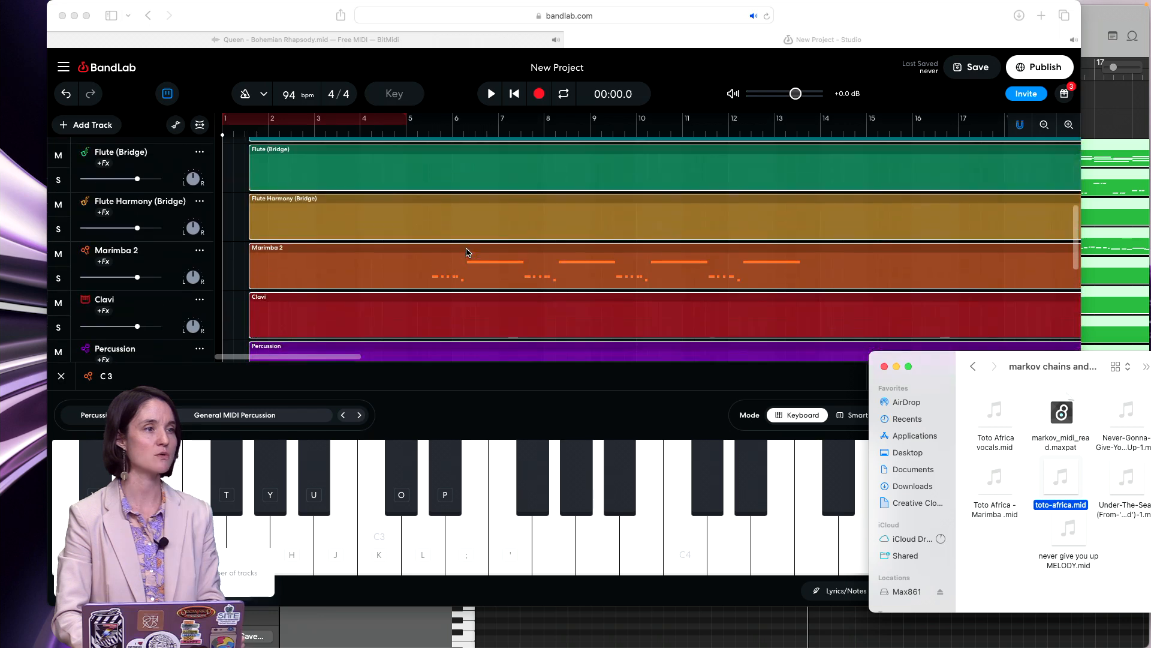
{"action": "scroll", "coordinate": [468, 252], "scroll_direction": "up", "scroll_amount": 4}
{"action": "double_click", "coordinate": [532, 280]}
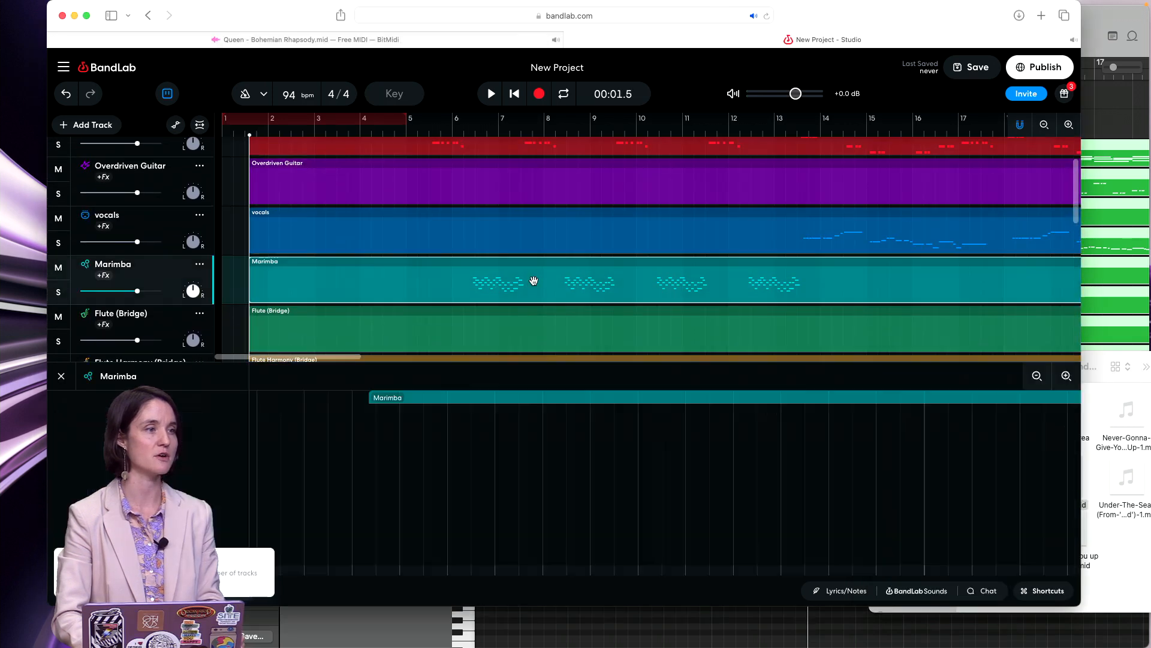
Select the lower notes of the Marimba phrase group around bar 41 in the MIDI editor
{"action": "scroll", "coordinate": [439, 457], "scroll_direction": "right", "scroll_amount": 1}
{"action": "scroll", "coordinate": [440, 457], "scroll_direction": "up", "scroll_amount": 1}
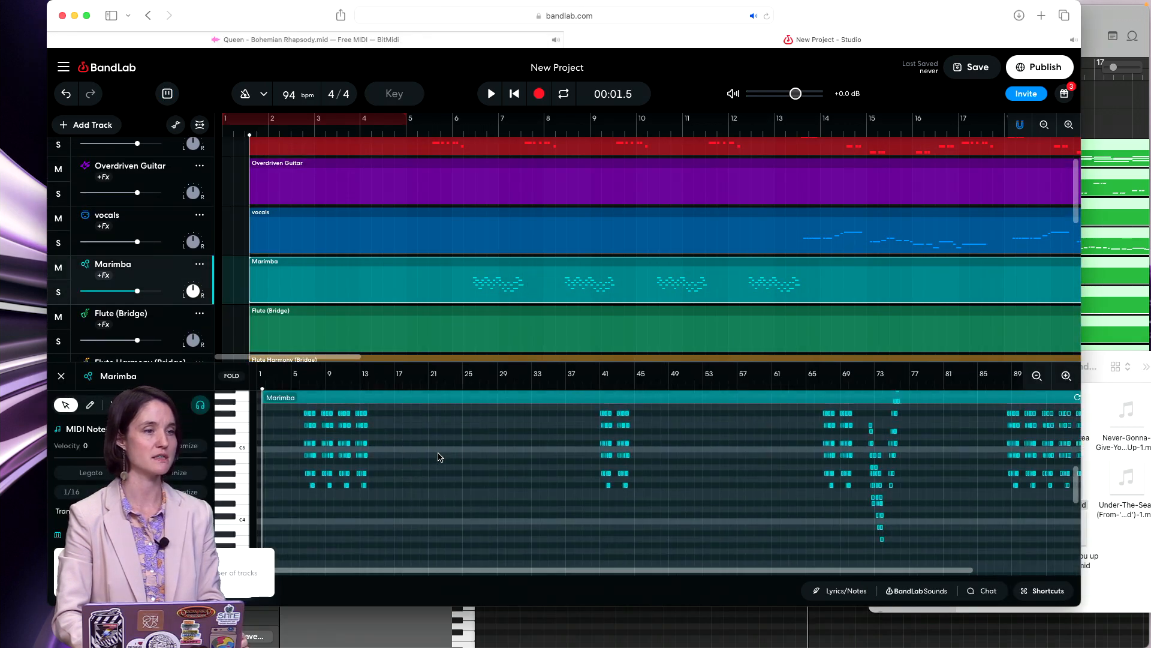
{"action": "scroll", "coordinate": [440, 458], "scroll_direction": "right", "scroll_amount": 1}
{"action": "scroll", "coordinate": [439, 457], "scroll_direction": "right", "scroll_amount": 1}
{"action": "scroll", "coordinate": [439, 457], "scroll_direction": "down", "scroll_amount": 1}
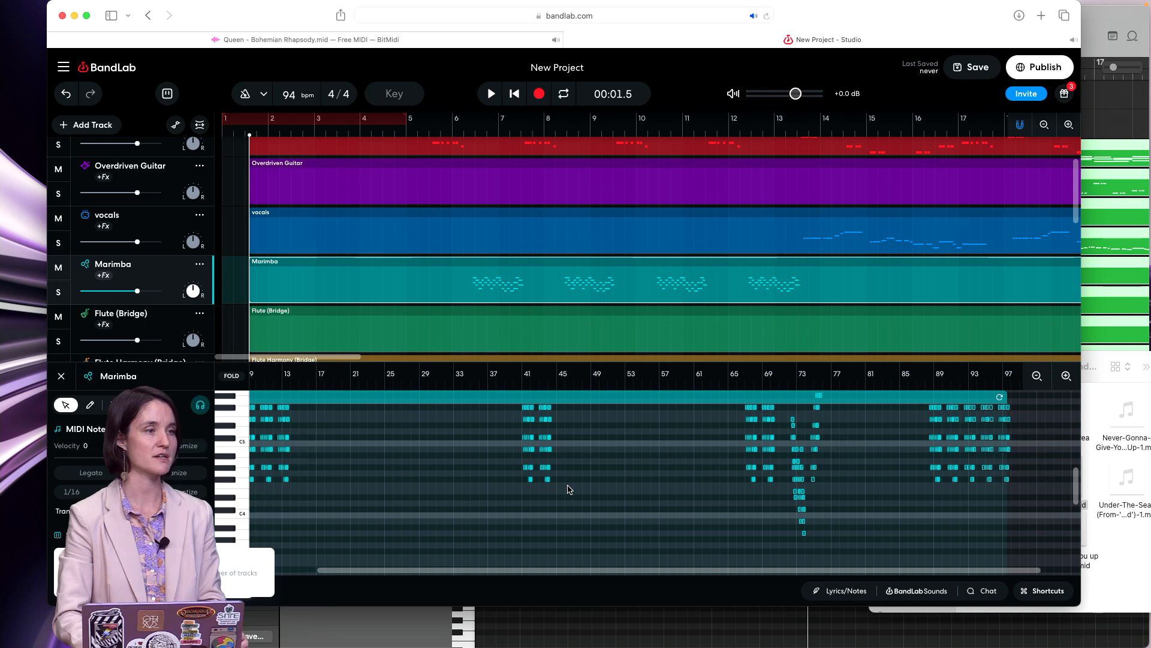
{"action": "left_click_drag", "start_coordinate": [571, 486], "coordinate": [498, 428]}
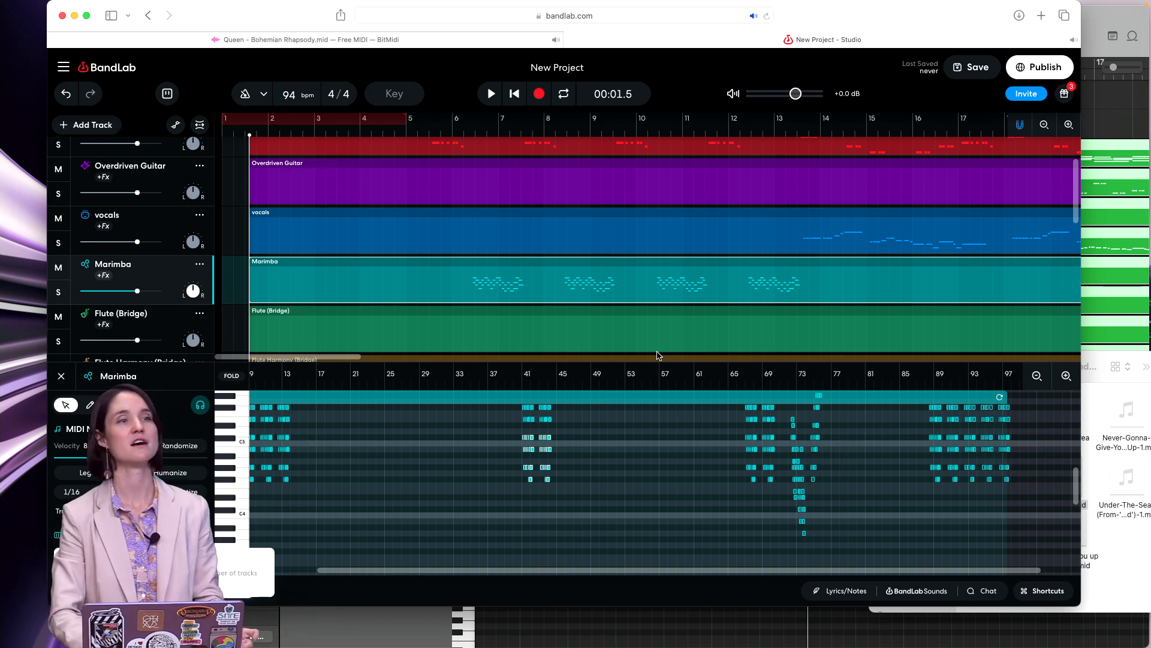
Switch to the GarageBand project and play a few bars of the full arrangement starting from bar 6
{"action": "left_click", "coordinate": [1102, 96]}
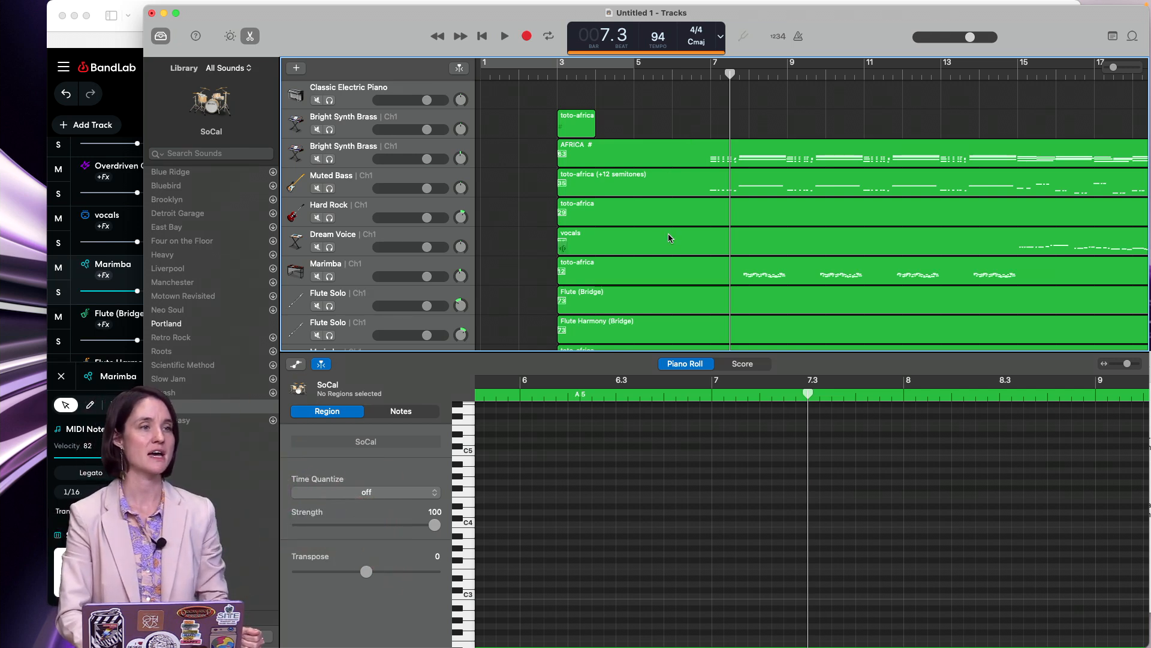
{"action": "scroll", "coordinate": [668, 234], "scroll_direction": "down", "scroll_amount": 2}
{"action": "left_click", "coordinate": [664, 72]}
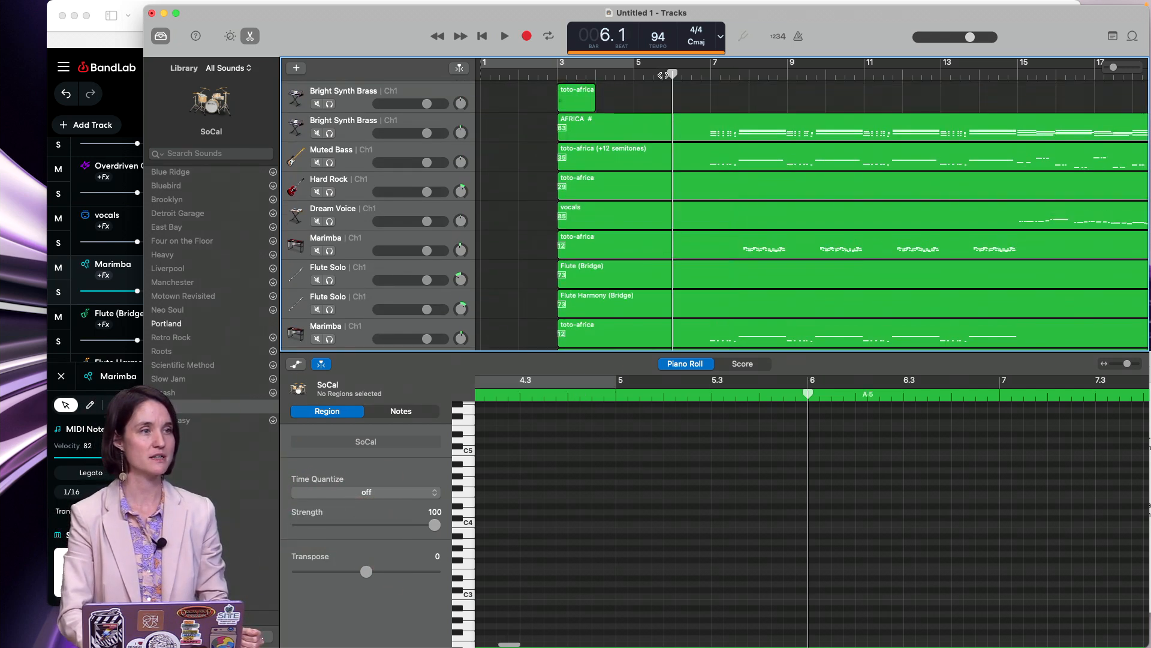
{"action": "key", "text": "space"}
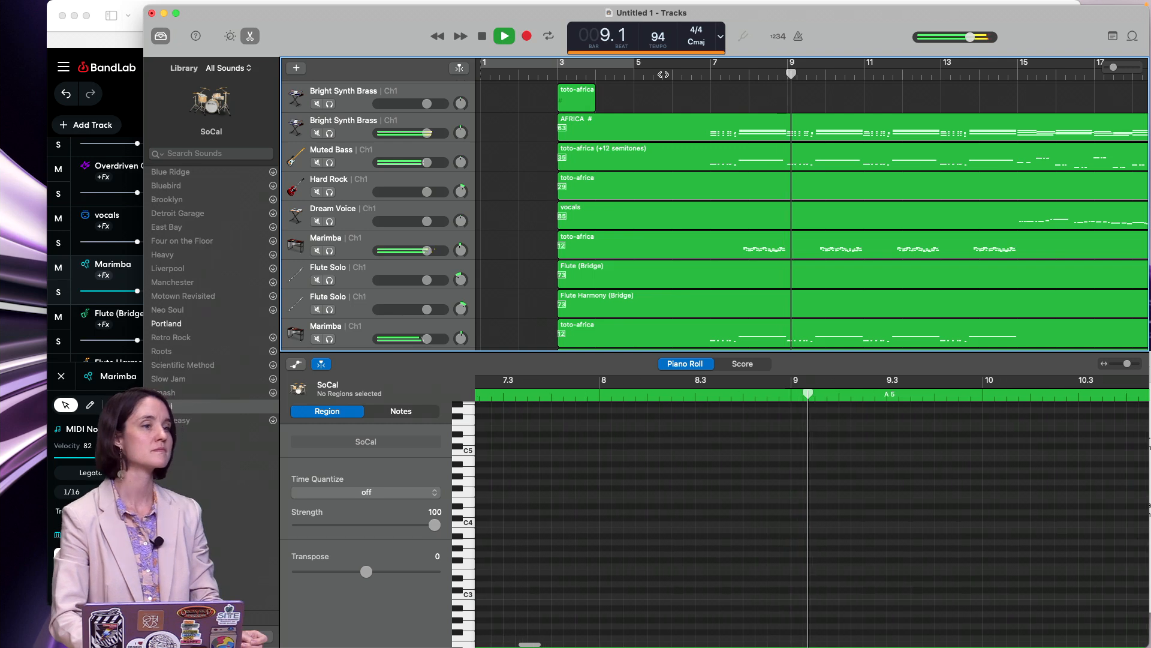
{"action": "scroll", "coordinate": [663, 75], "scroll_direction": "right", "scroll_amount": 1}
{"action": "key", "text": "space"}
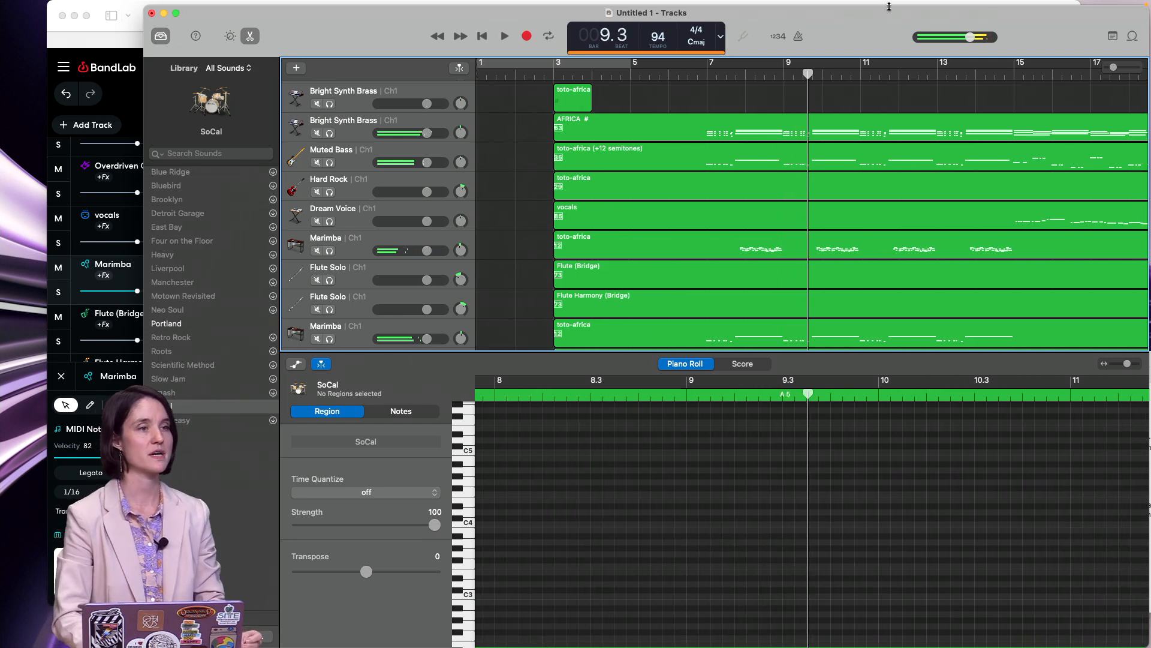
Solo the upper Marimba track and play its first phrase from bar 7
{"action": "scroll", "coordinate": [819, 230], "scroll_direction": "down", "scroll_amount": 3}
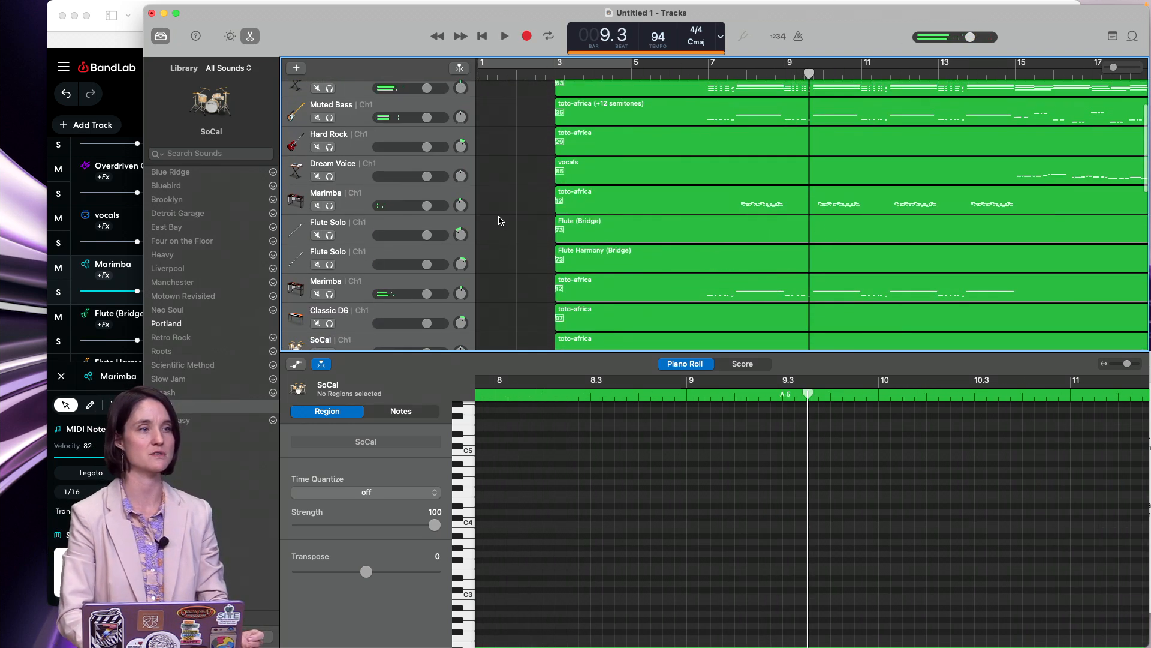
{"action": "left_click", "coordinate": [330, 206]}
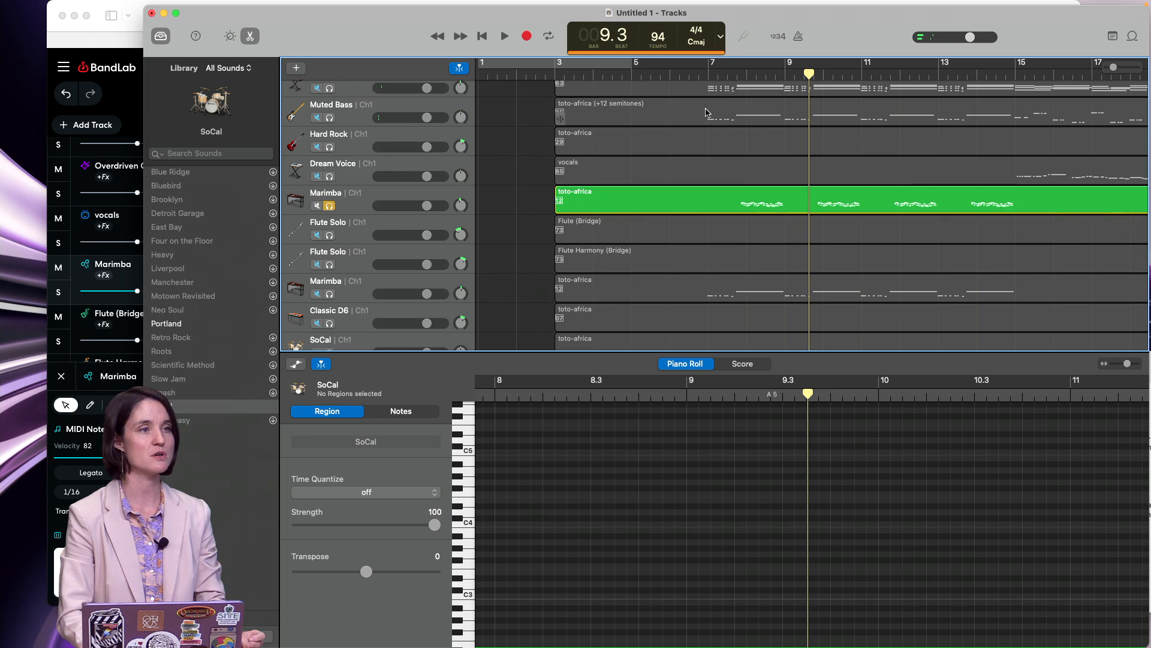
{"action": "left_click", "coordinate": [734, 77]}
{"action": "key", "text": "space"}
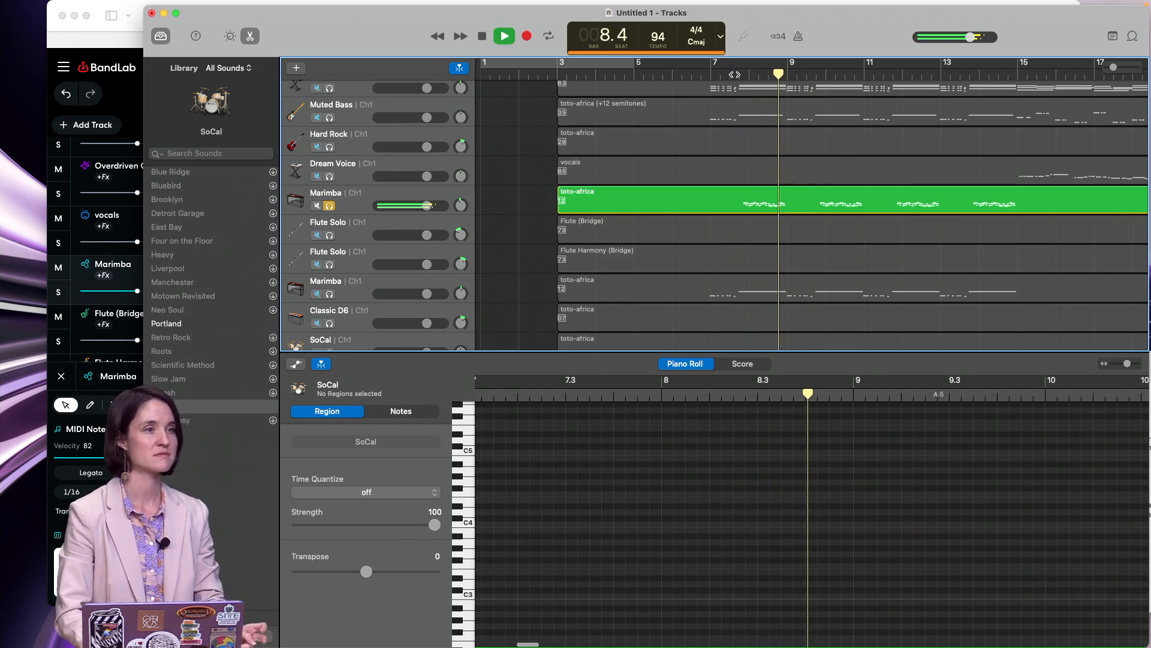
{"action": "key", "text": "space"}
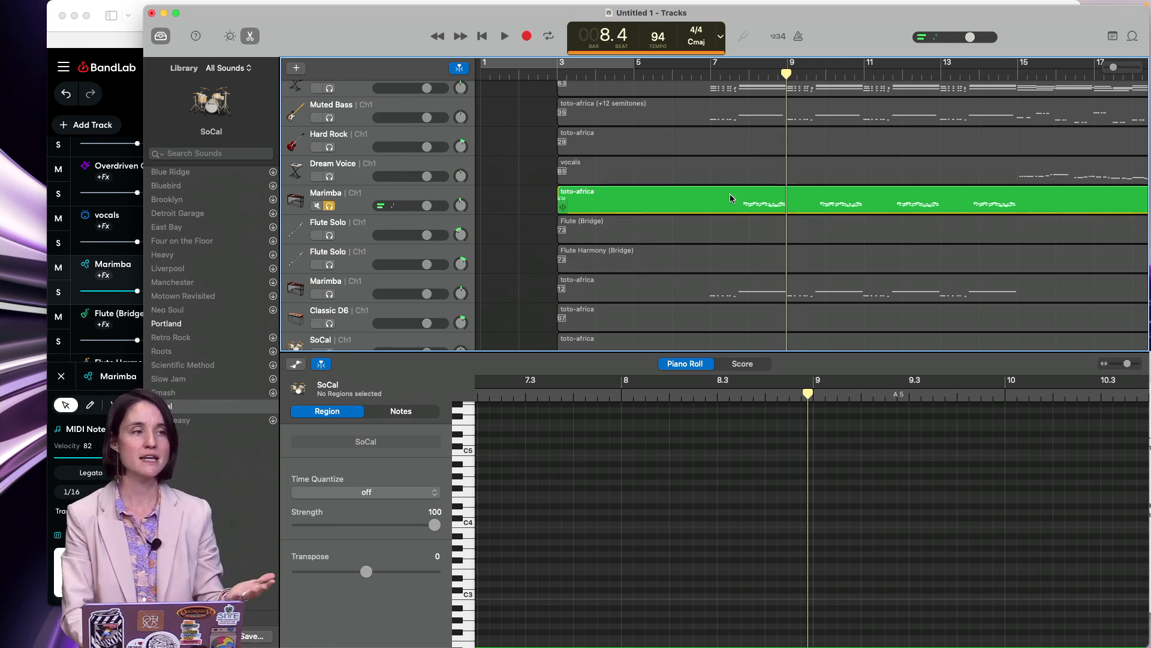
Show the soloed Marimba region in the piano roll, select all notes of its first phrase, and shift them slightly later and lengthen them
{"action": "left_click", "coordinate": [729, 193]}
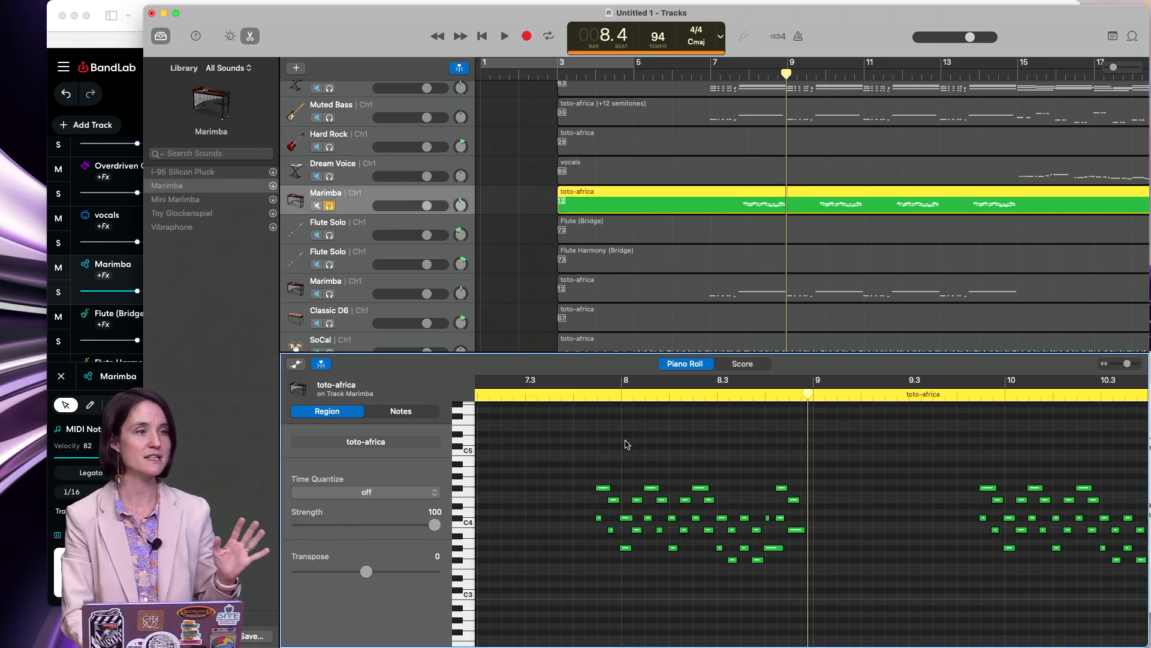
{"action": "left_click_drag", "start_coordinate": [576, 449], "coordinate": [830, 599]}
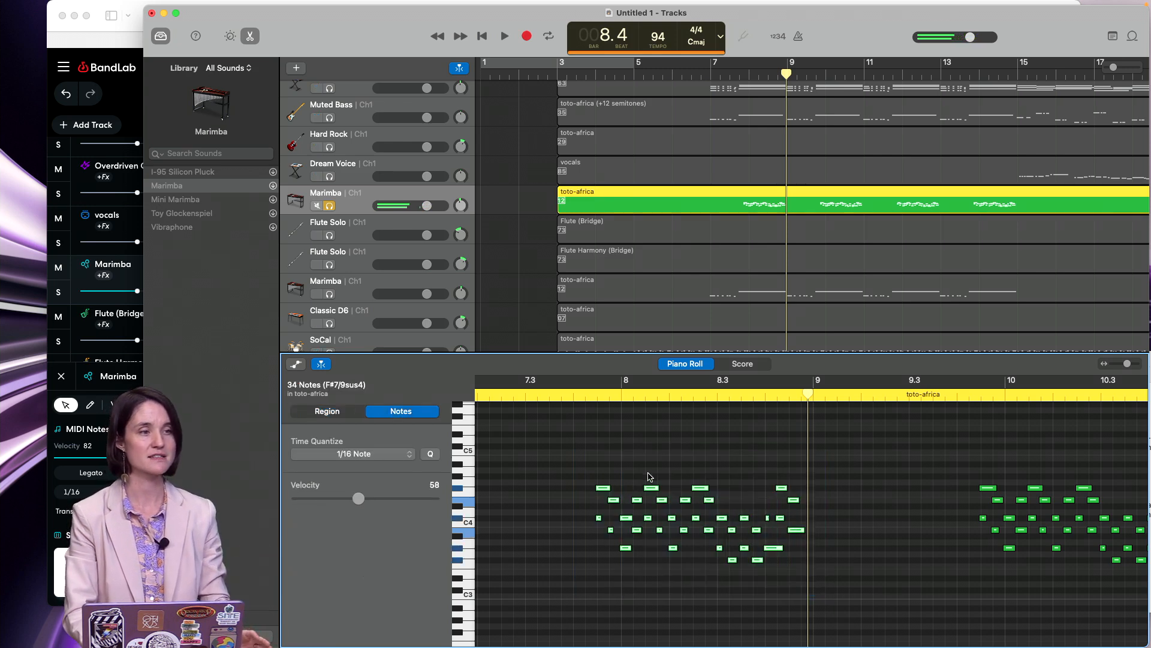
{"action": "left_click_drag", "start_coordinate": [654, 492], "coordinate": [654, 492]}
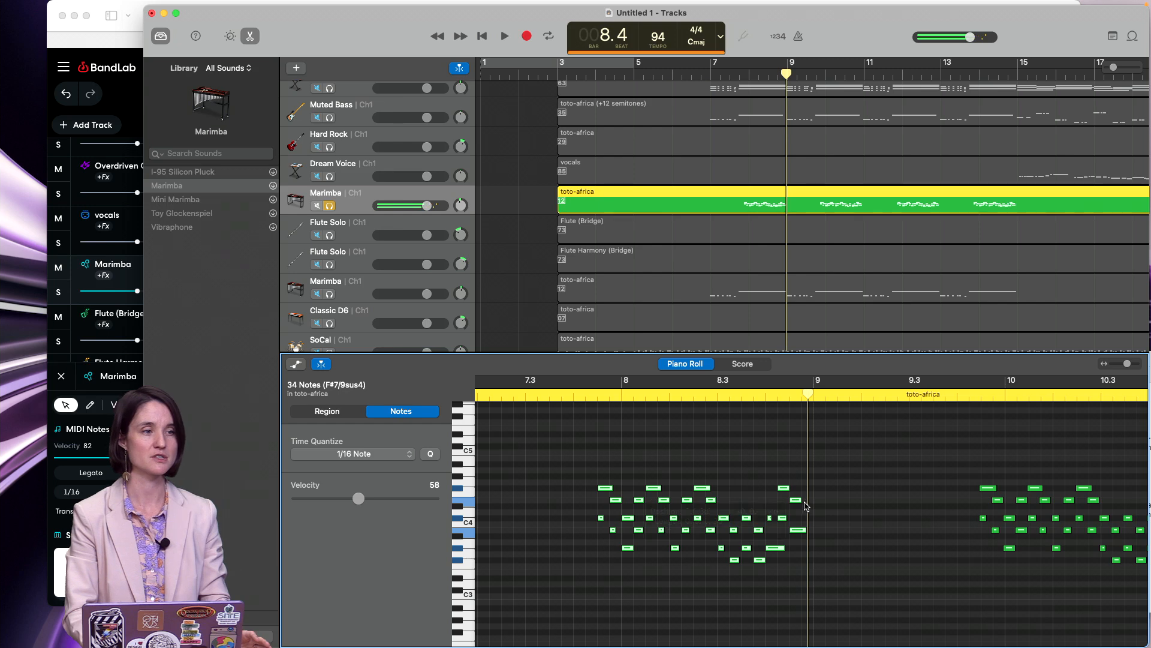
{"action": "left_click_drag", "start_coordinate": [800, 504], "coordinate": [867, 500]}
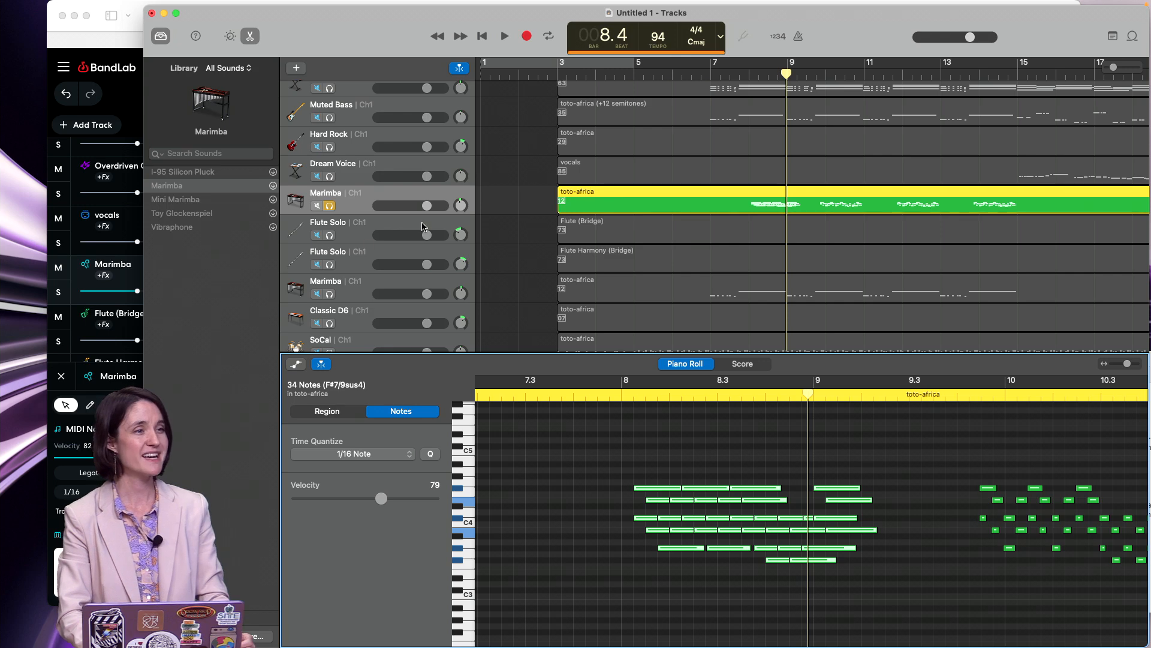
Change the soloed Marimba track's sound to 80s Sync Lead from the Synthesizer Lead category
{"action": "left_click", "coordinate": [361, 207]}
{"action": "scroll", "coordinate": [205, 252], "scroll_direction": "left", "scroll_amount": 5}
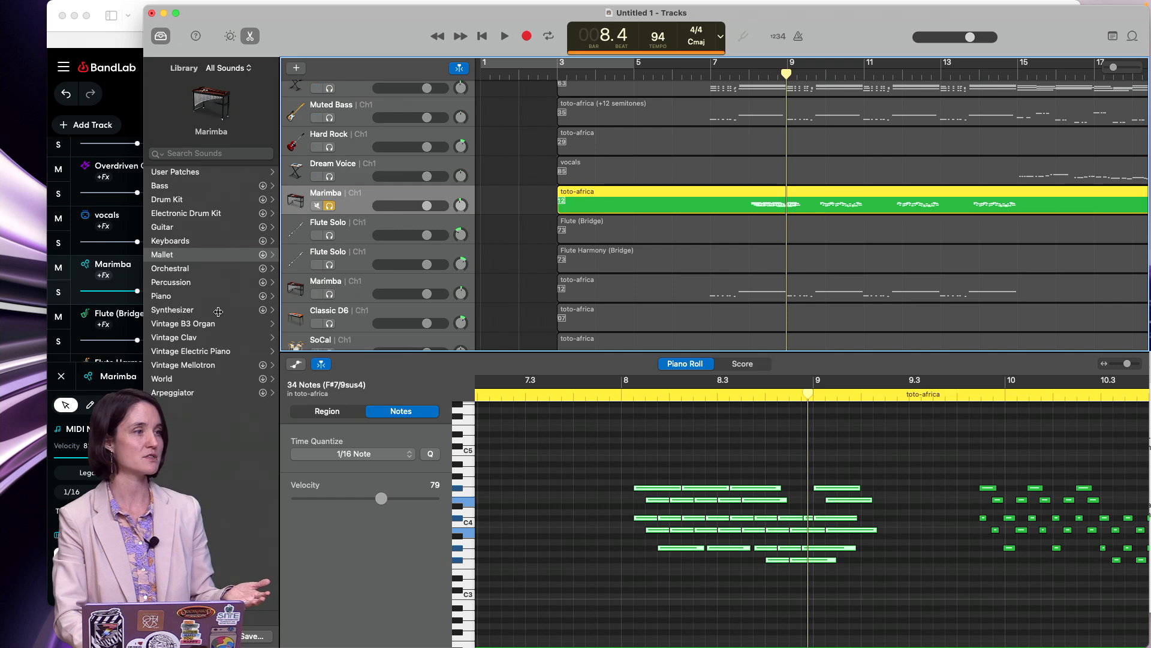
{"action": "left_click", "coordinate": [171, 309]}
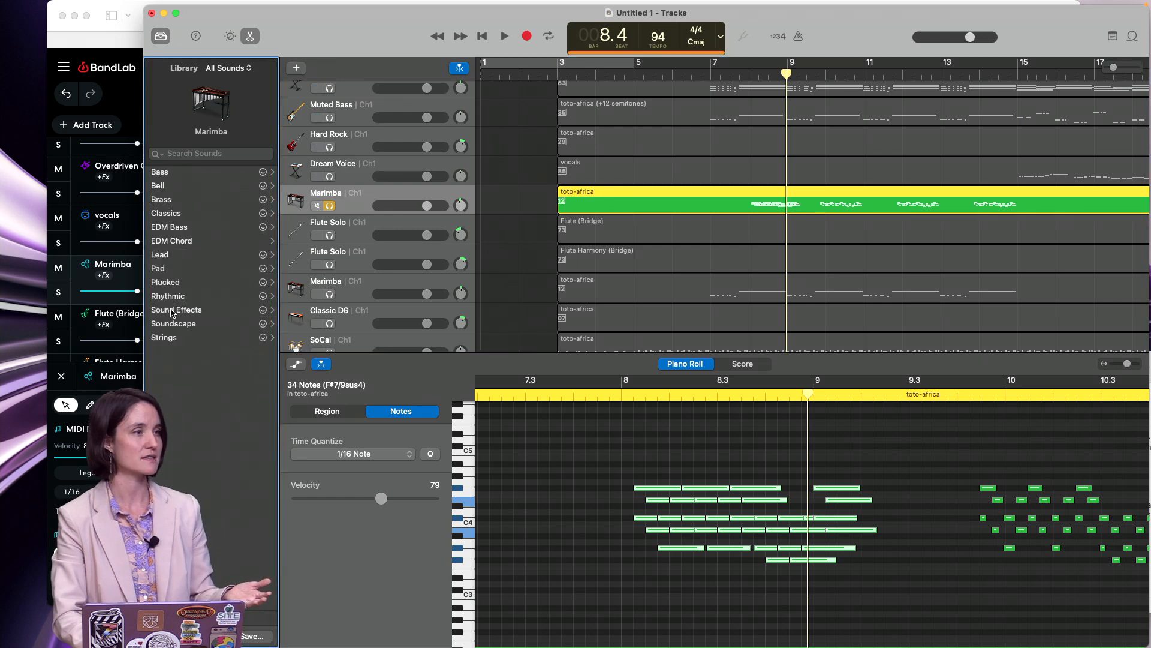
{"action": "left_click", "coordinate": [162, 255]}
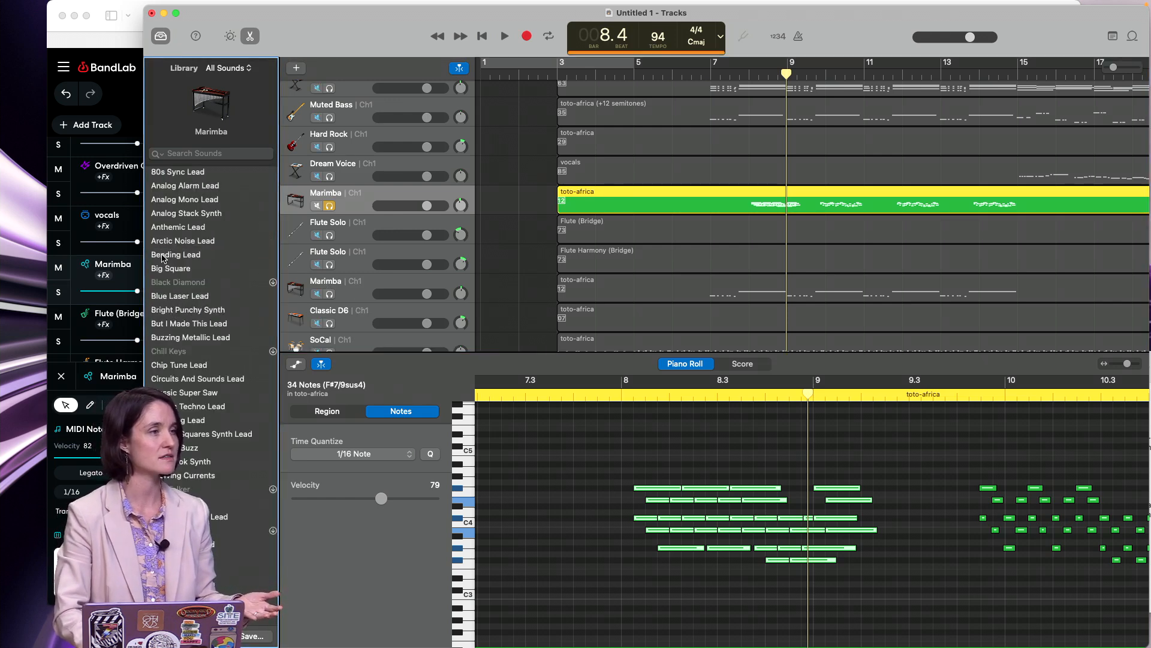
{"action": "left_click", "coordinate": [174, 173]}
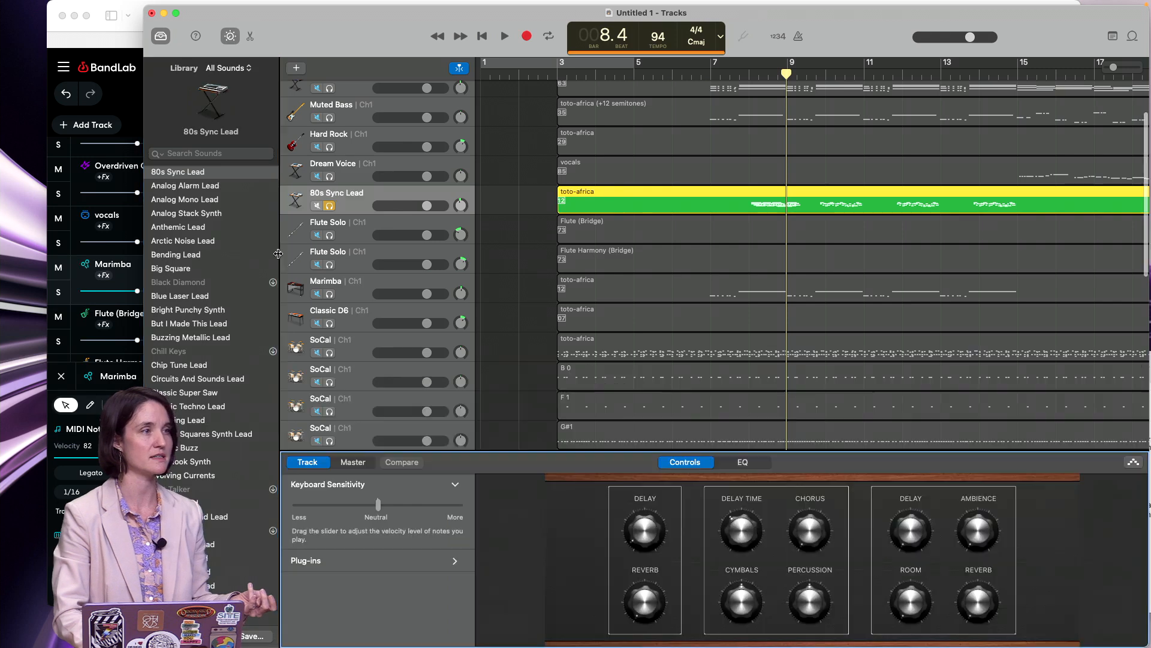
Play the soloed 80s Sync Lead track from between bars 9 and 10, stopping within bar 10
{"action": "key", "text": "b"}
{"action": "left_click", "coordinate": [745, 72]}
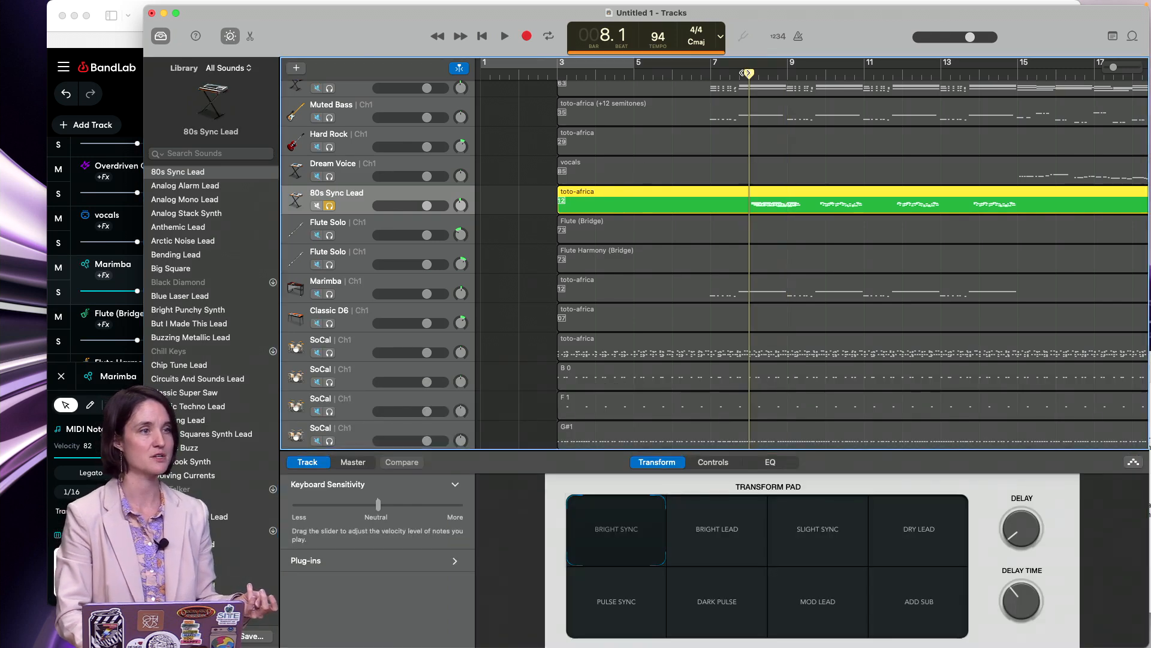
{"action": "left_click", "coordinate": [814, 72]}
{"action": "key", "text": "space"}
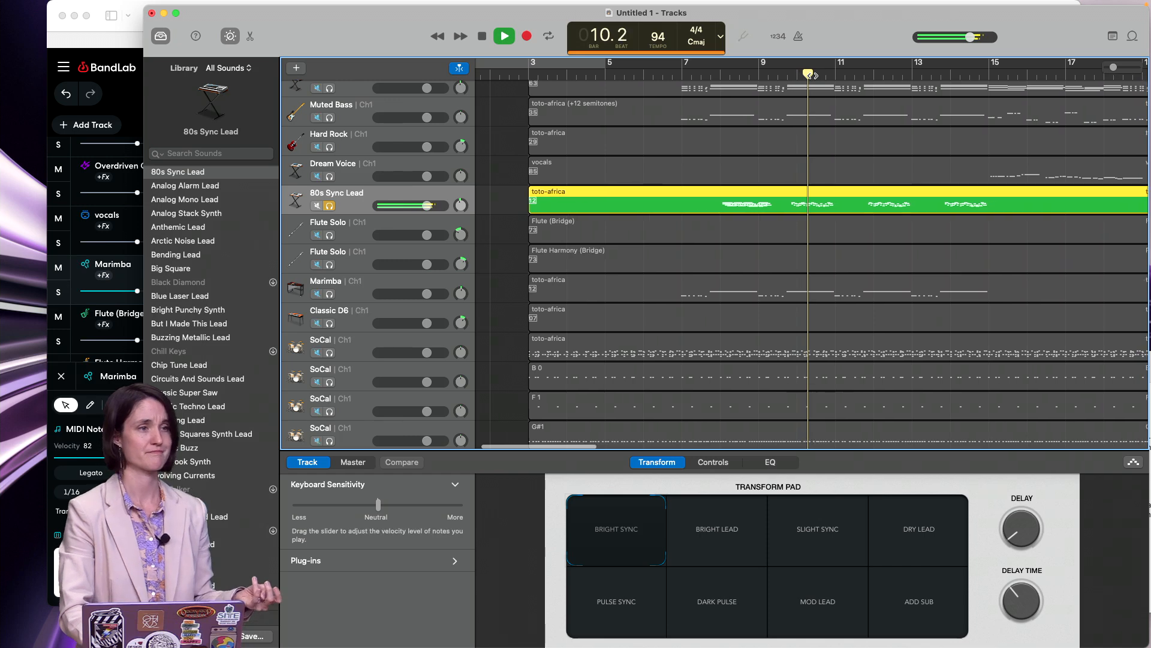
{"action": "key", "text": "space"}
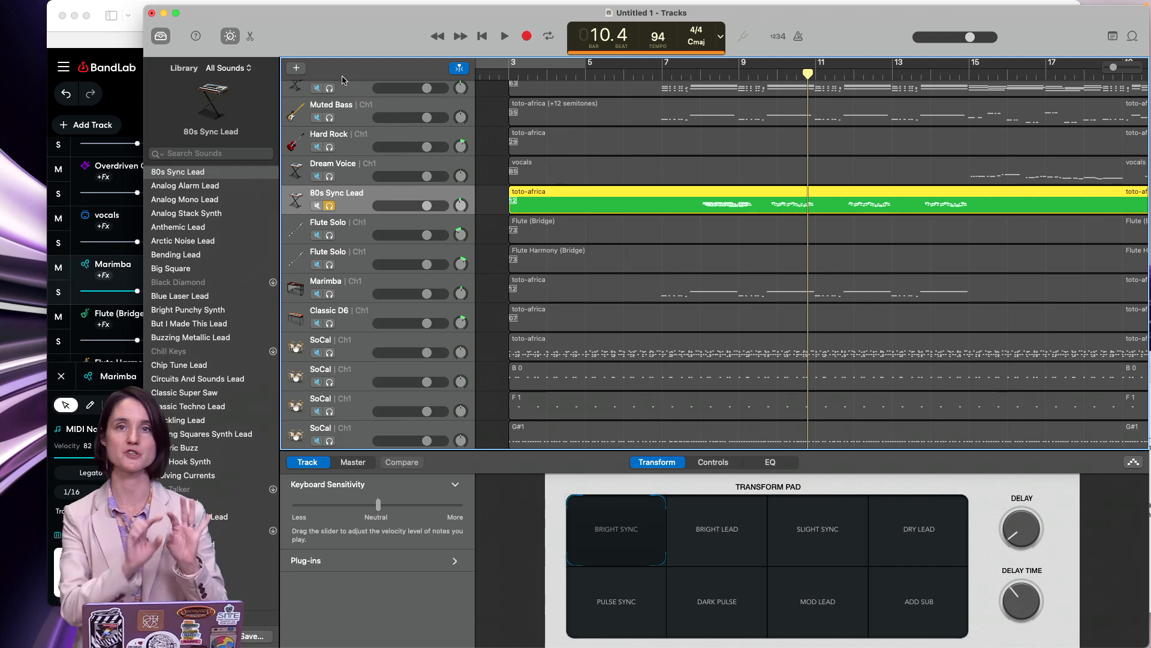
Switch to the BandLab project and export the vocals track's region as a MIDI file
{"action": "left_click", "coordinate": [119, 85]}
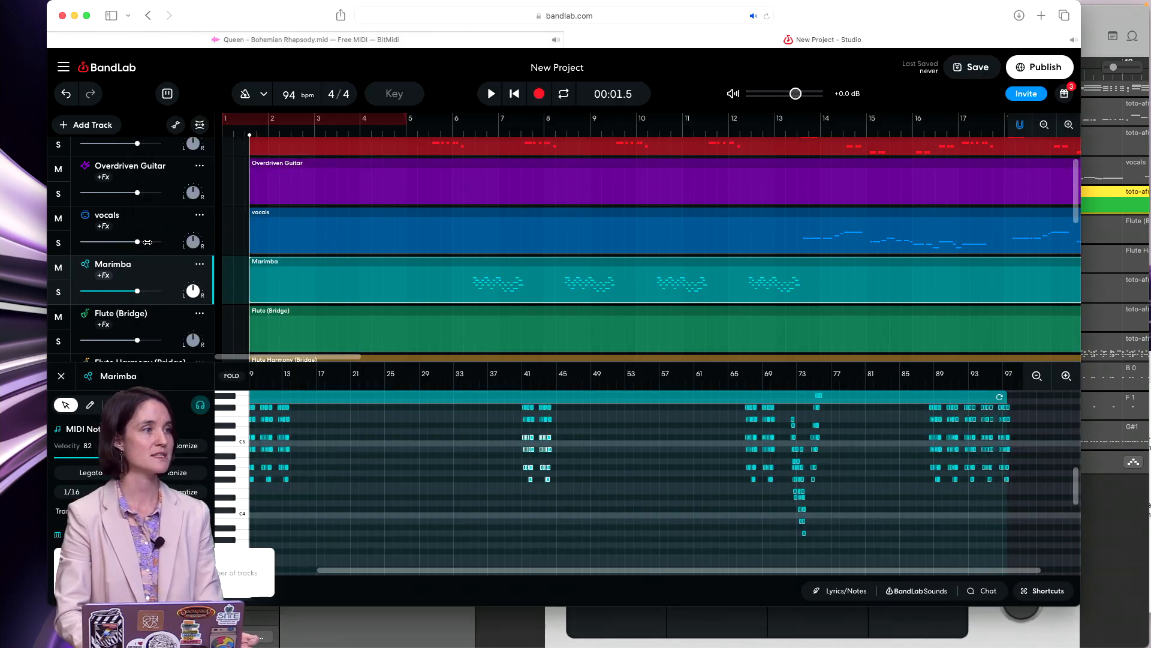
{"action": "scroll", "coordinate": [576, 239], "scroll_direction": "right", "scroll_amount": 5}
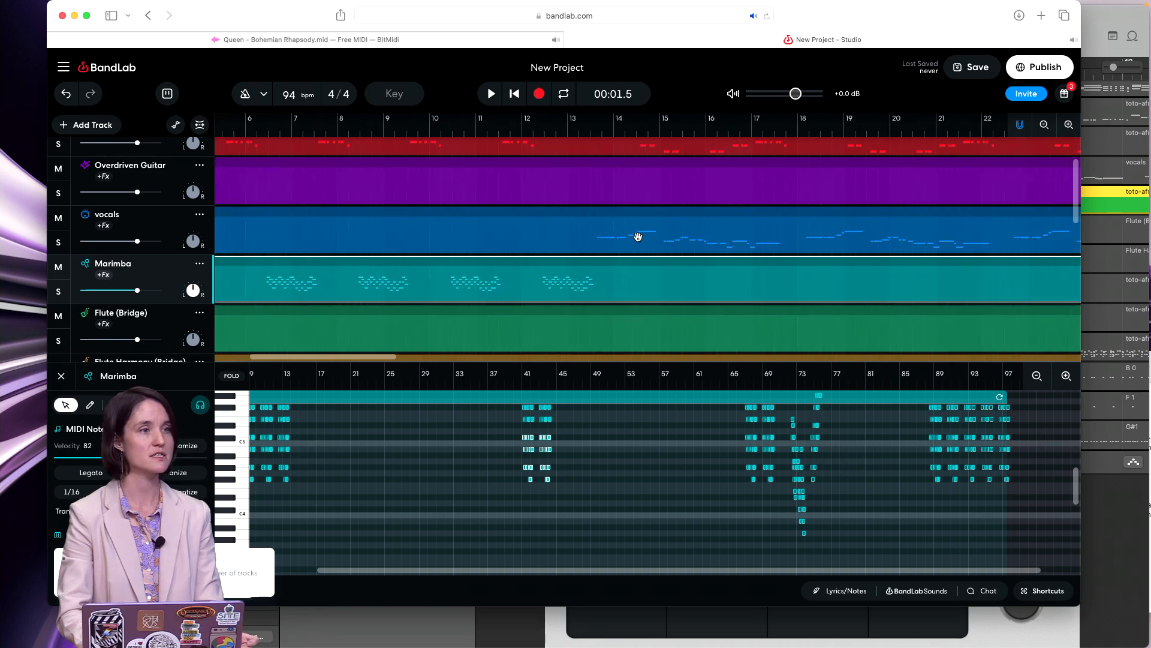
{"action": "right_click", "coordinate": [566, 231]}
{"action": "mouse_move", "coordinate": [643, 424]}
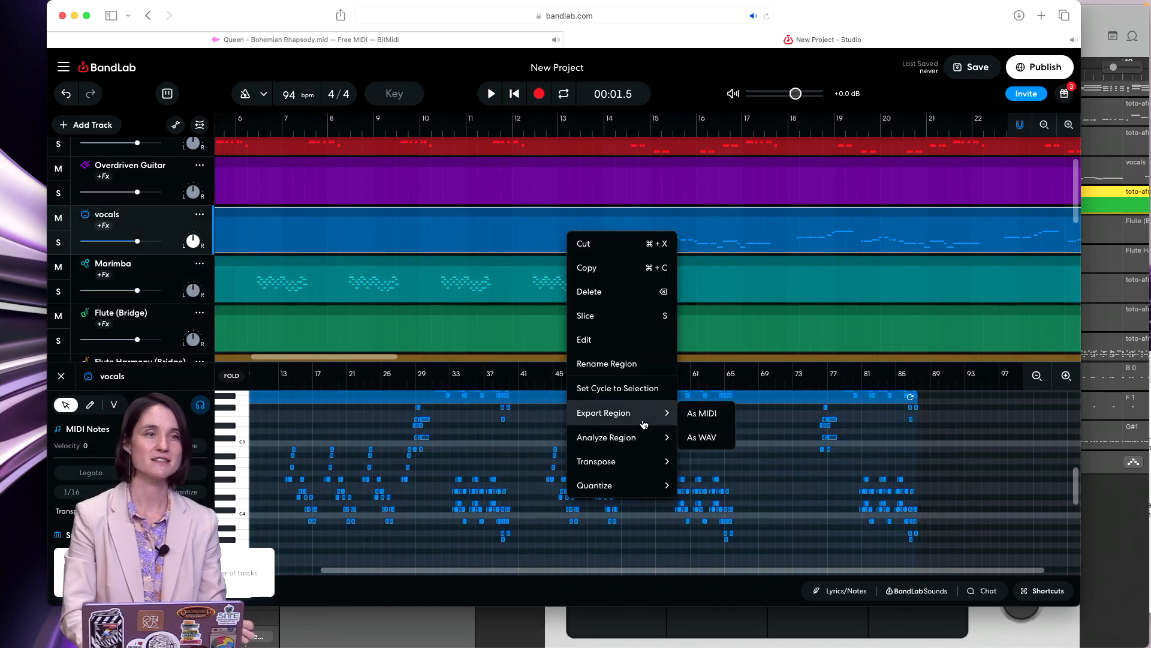
{"action": "left_click", "coordinate": [711, 419]}
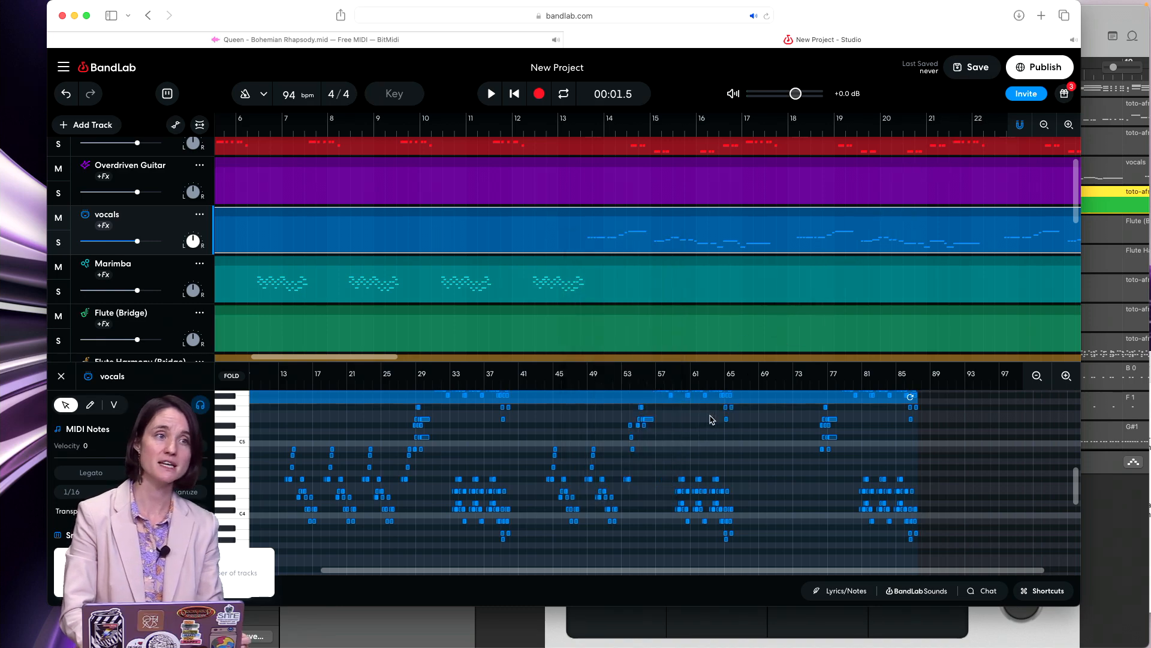
Import Toto Africa vocals.mid from the markov chains and MIDI folder onto GarageBand's Classic Electric Piano track at bar 5, without tempo information
{"action": "key", "text": "ctrl+Up"}
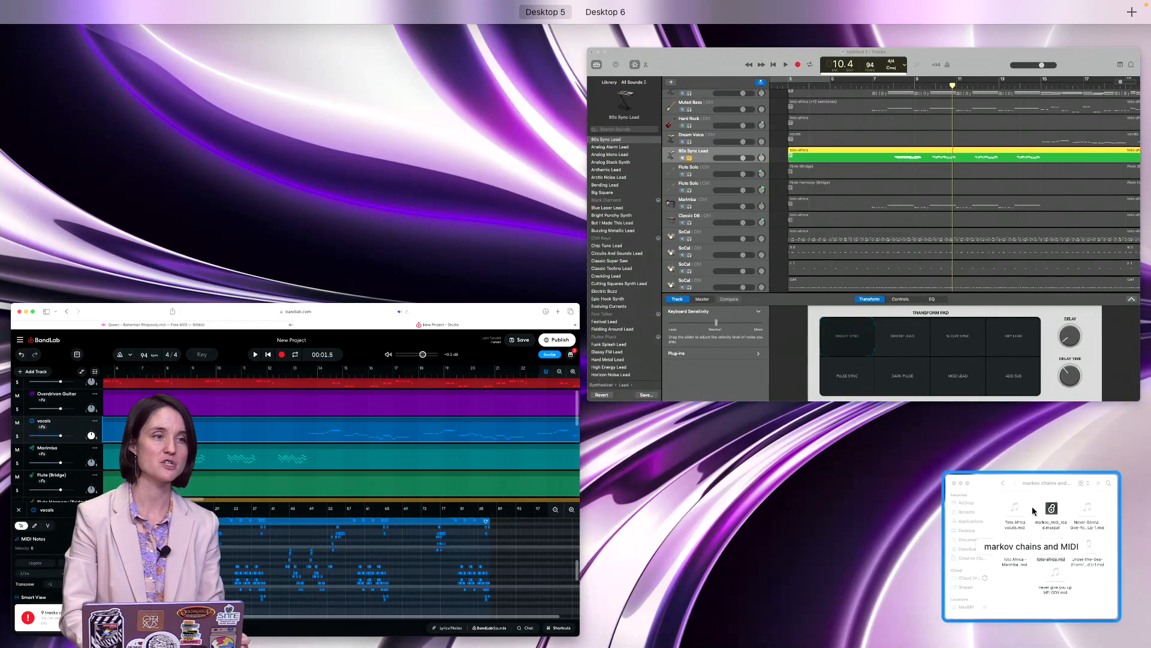
{"action": "left_click", "coordinate": [1032, 478]}
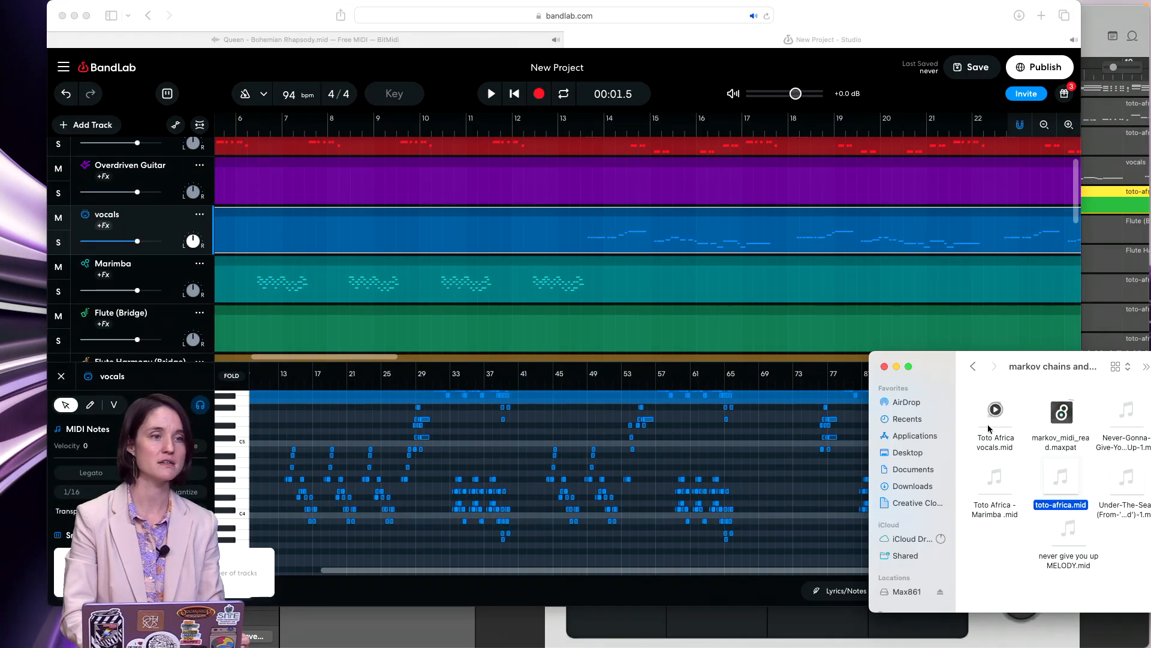
{"action": "left_click", "coordinate": [1125, 60]}
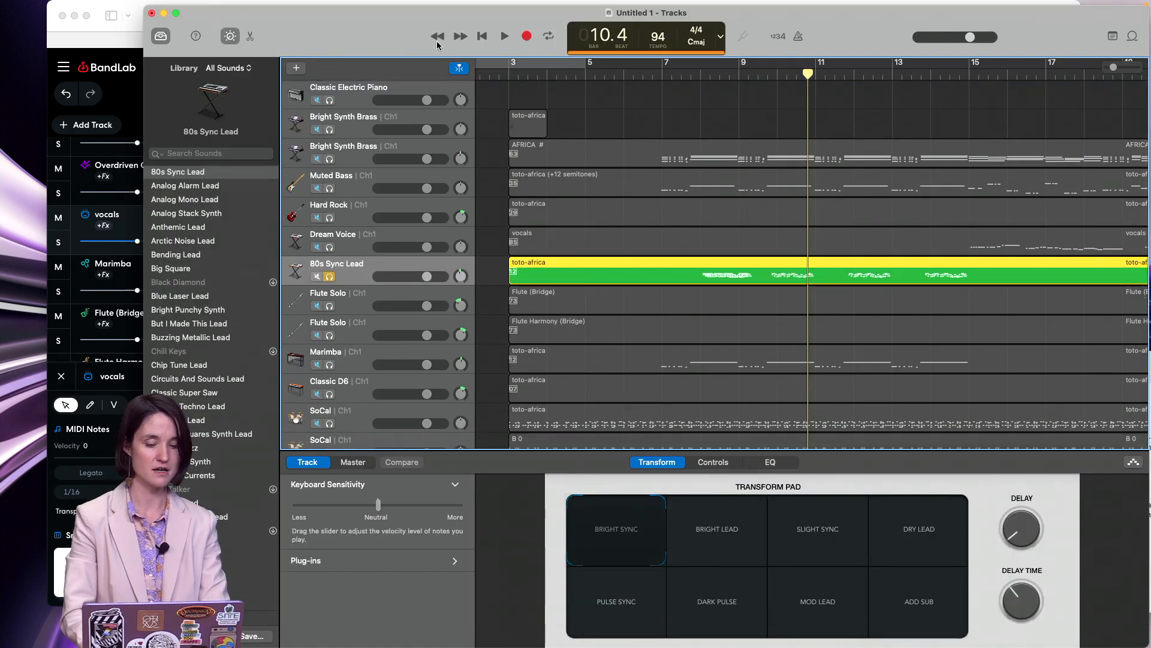
{"action": "key", "text": "ctrl+Up"}
{"action": "left_click", "coordinate": [1020, 497]}
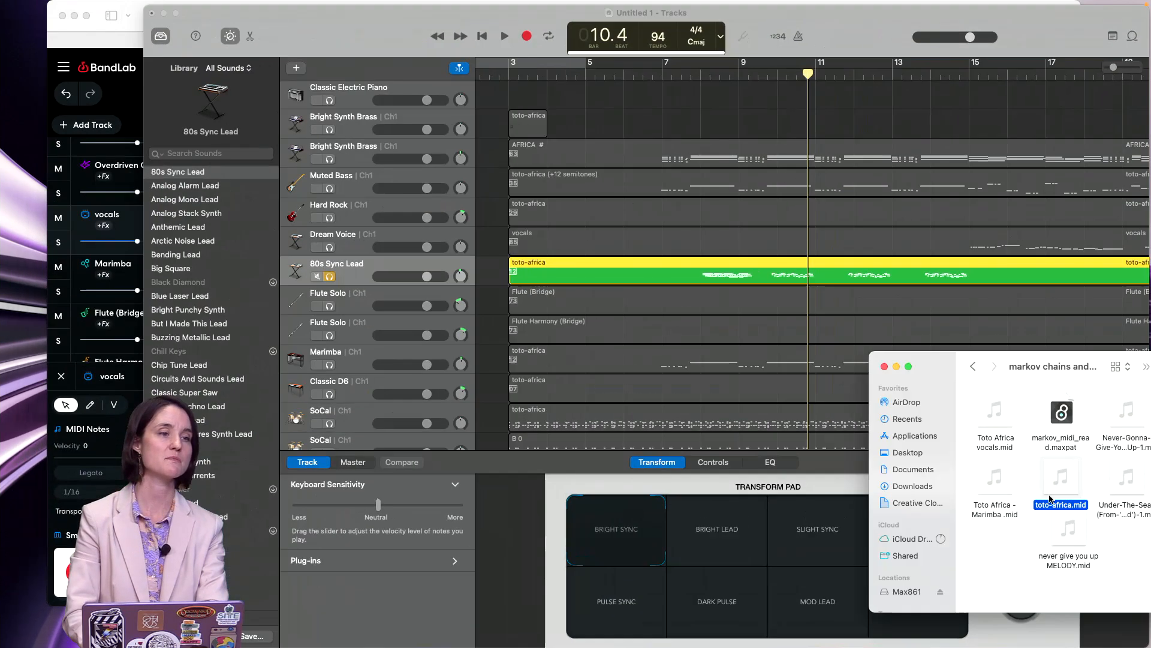
{"action": "left_click_drag", "start_coordinate": [1003, 422], "coordinate": [586, 96]}
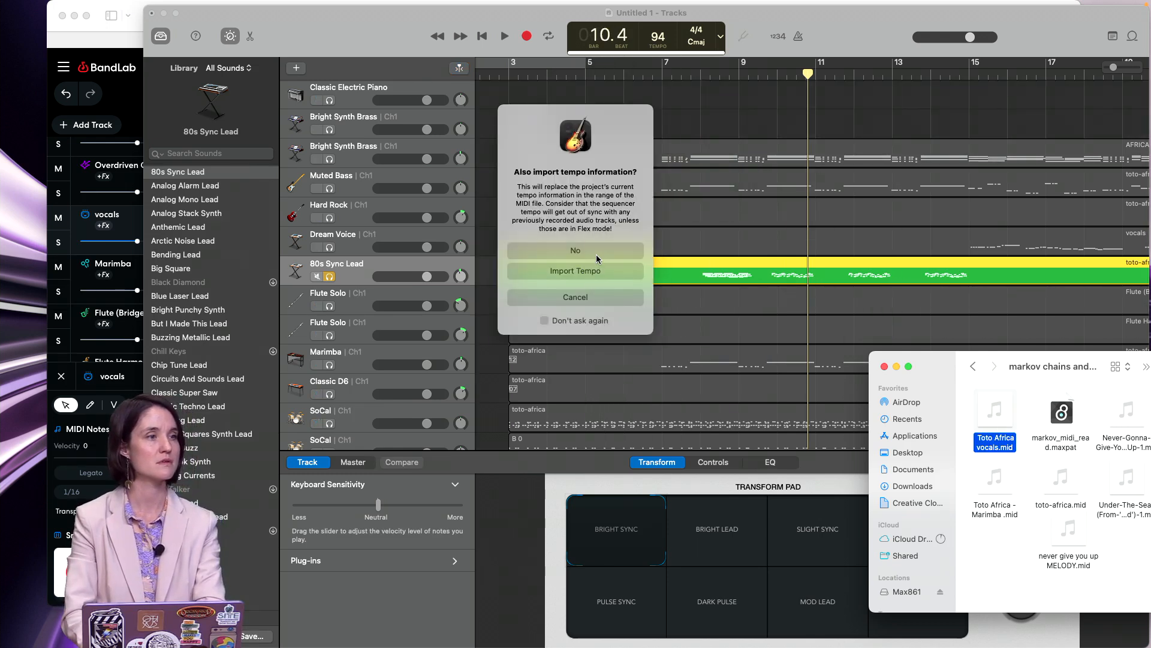
{"action": "left_click", "coordinate": [598, 258]}
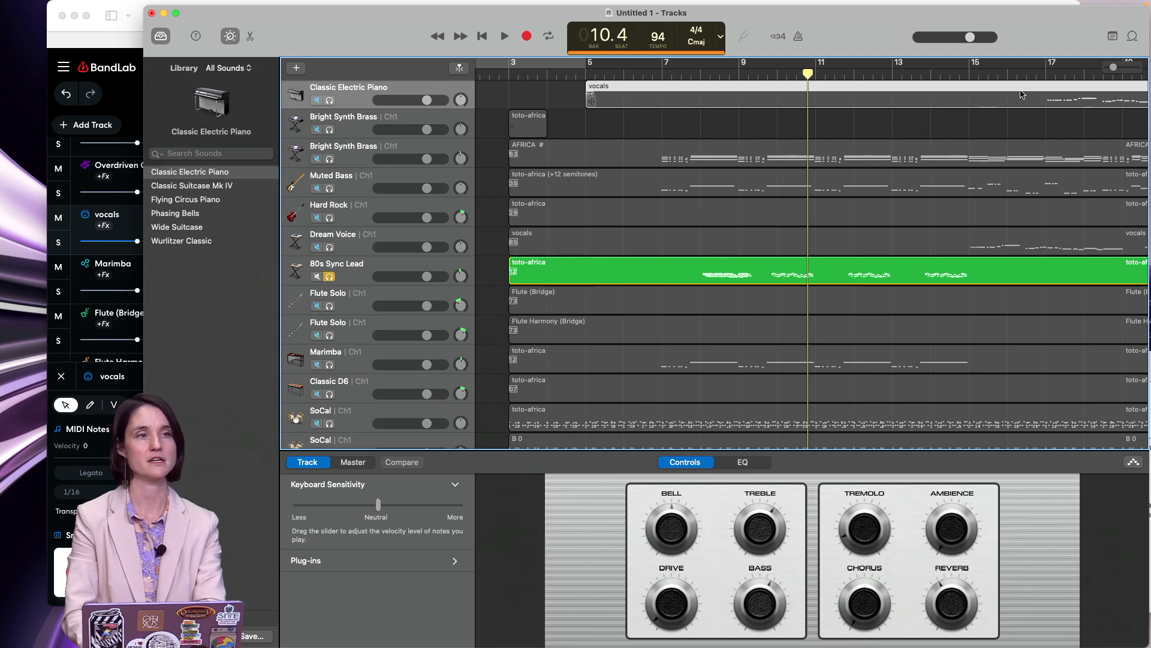
Place the playhead at bar 17, at the first notes of the imported vocals region
{"action": "scroll", "coordinate": [1022, 94], "scroll_direction": "right", "scroll_amount": 3}
{"action": "left_click", "coordinate": [979, 74]}
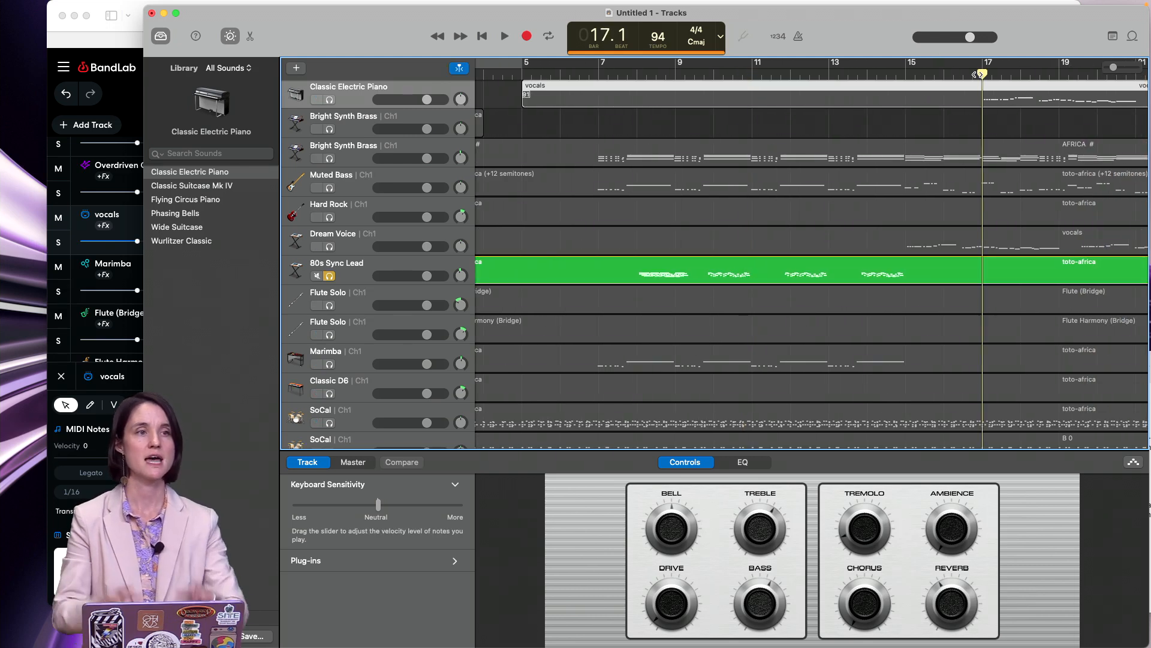